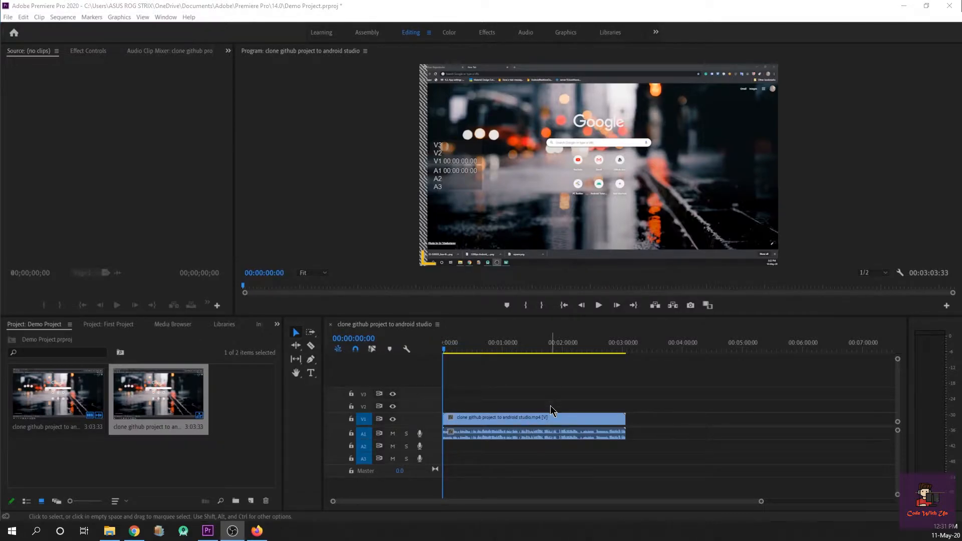
pyautogui.click(542, 423)
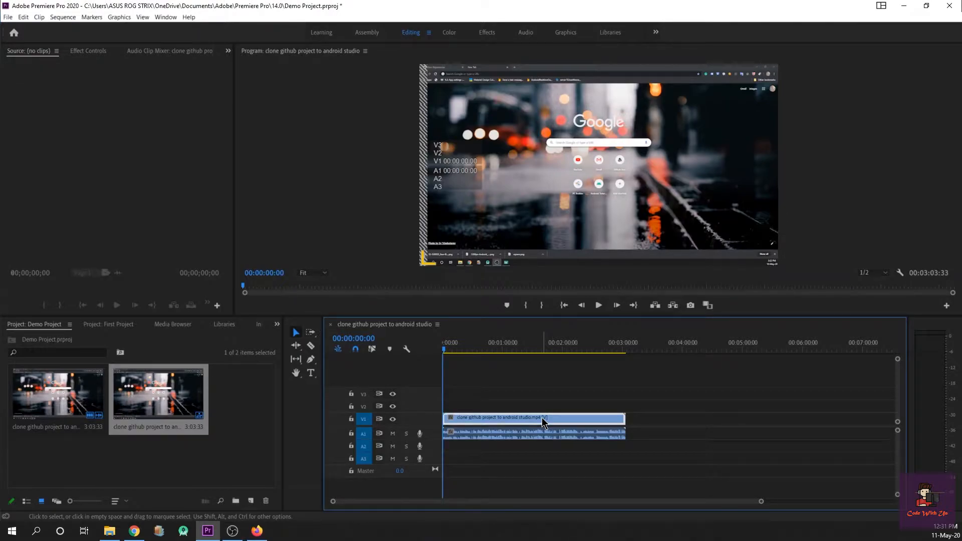
pyautogui.click(555, 440)
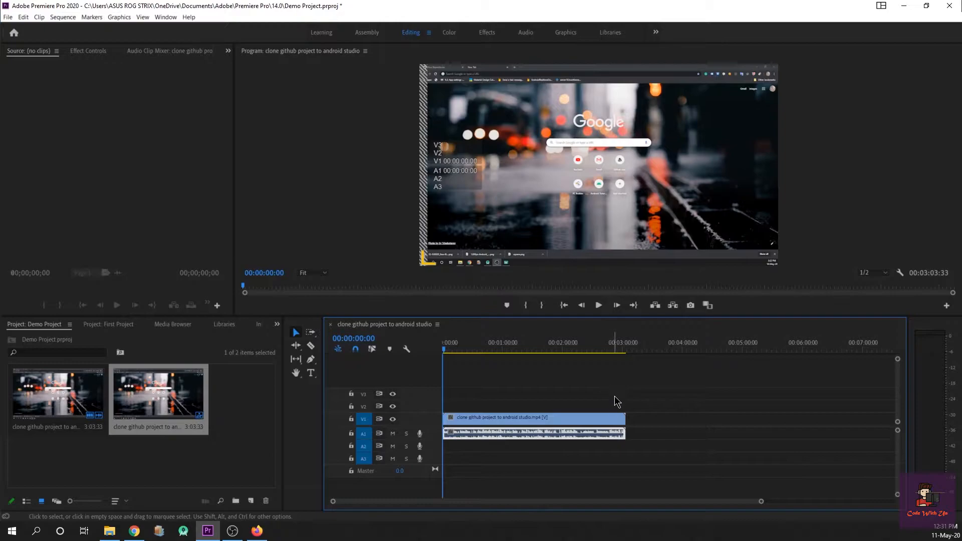
pyautogui.click(611, 421)
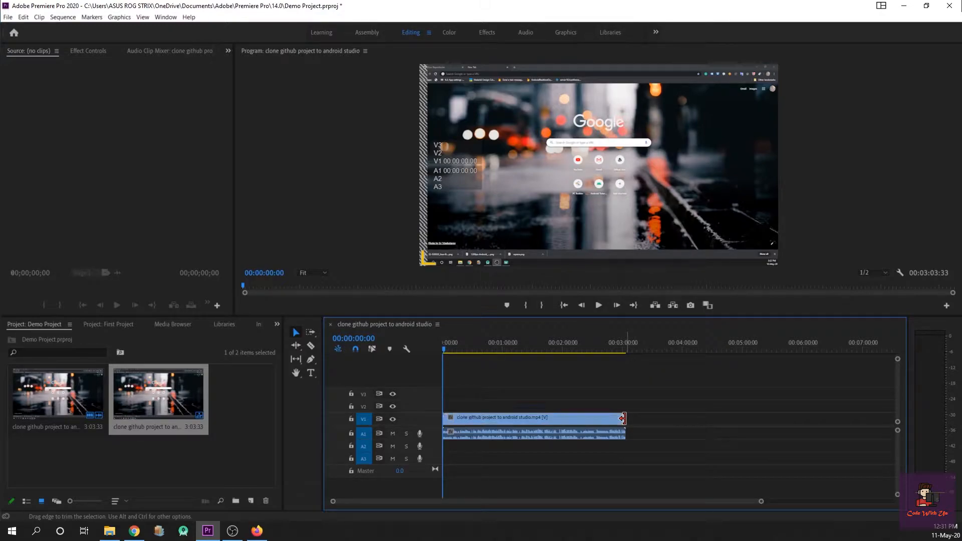
pyautogui.moveTo(623, 419); pyautogui.dragTo(582, 424)
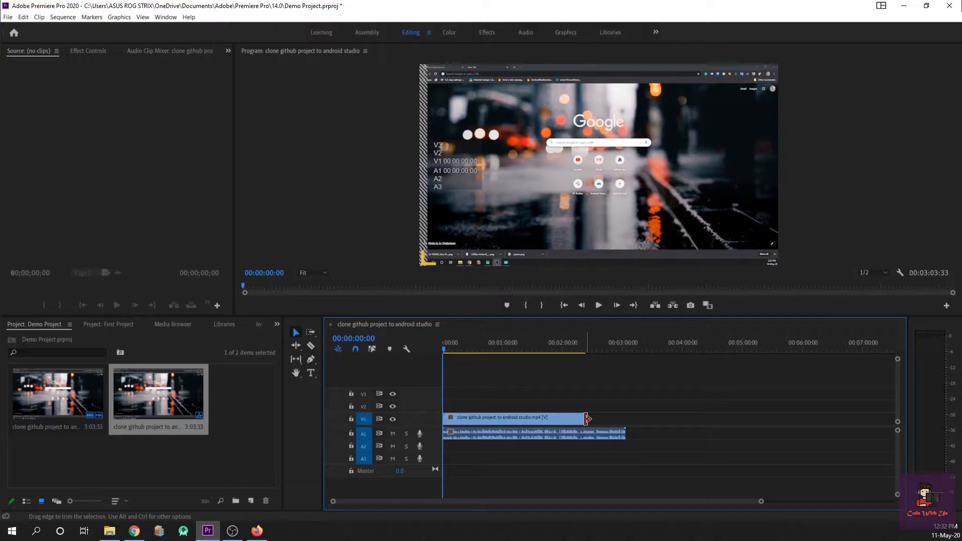
pyautogui.moveTo(588, 419); pyautogui.dragTo(641, 423)
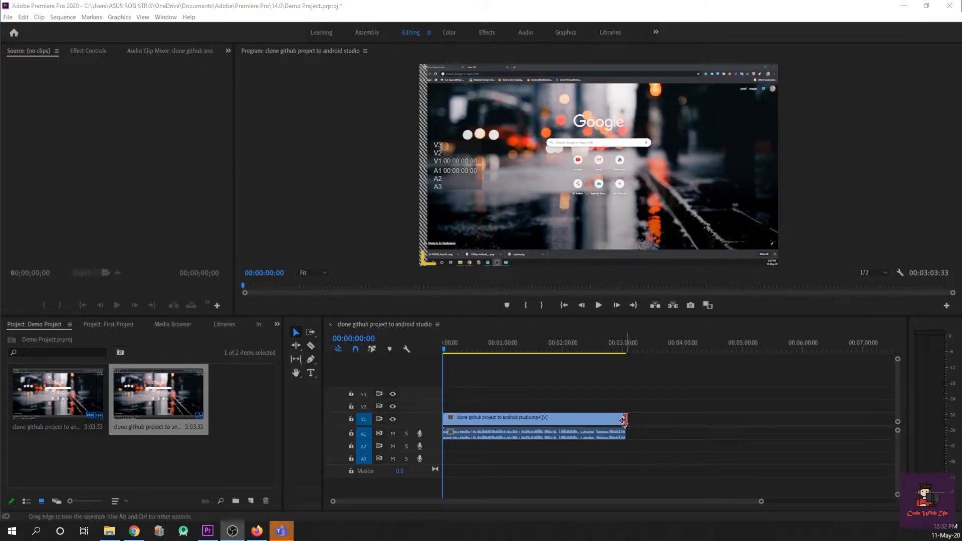
# - Trim the ends of the video clip on V1 and its audio on A1 to a matching length of about 00:02:04:55
pyautogui.moveTo(624, 419); pyautogui.dragTo(566, 418)
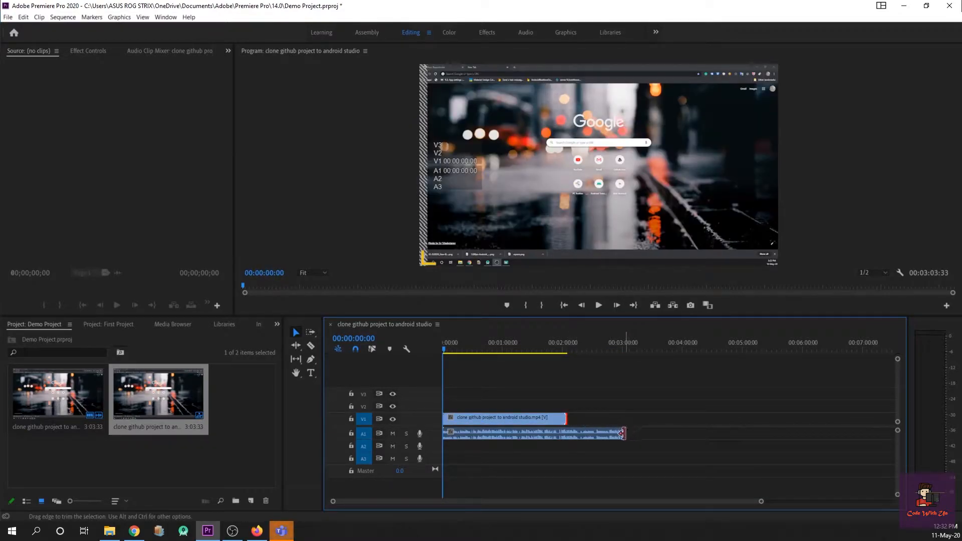
pyautogui.moveTo(623, 434); pyautogui.dragTo(571, 425)
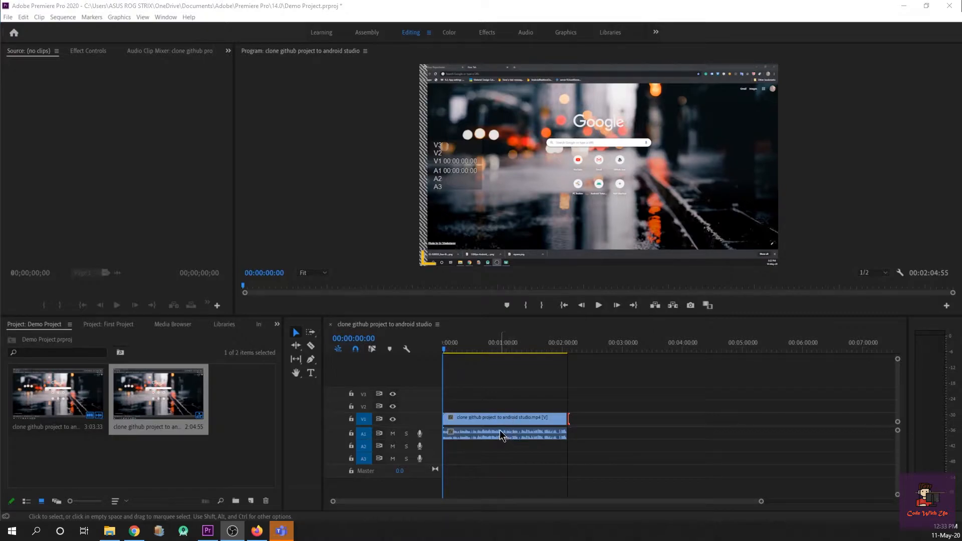
# - Split the video and audio clips at about 00:00:33:32 on the timeline
pyautogui.scroll(3, 500, 431)
pyautogui.moveTo(547, 502); pyautogui.dragTo(536, 500)
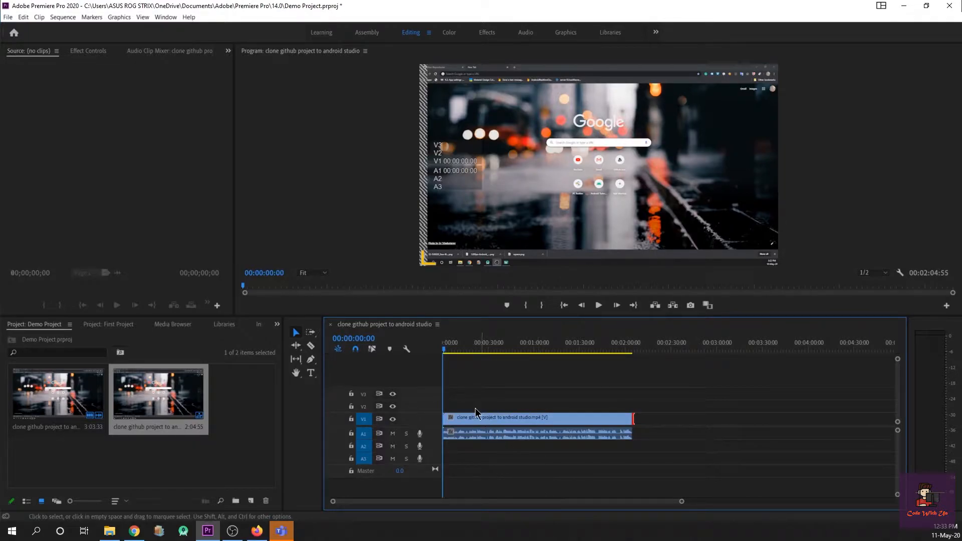
pyautogui.moveTo(453, 349); pyautogui.dragTo(493, 362)
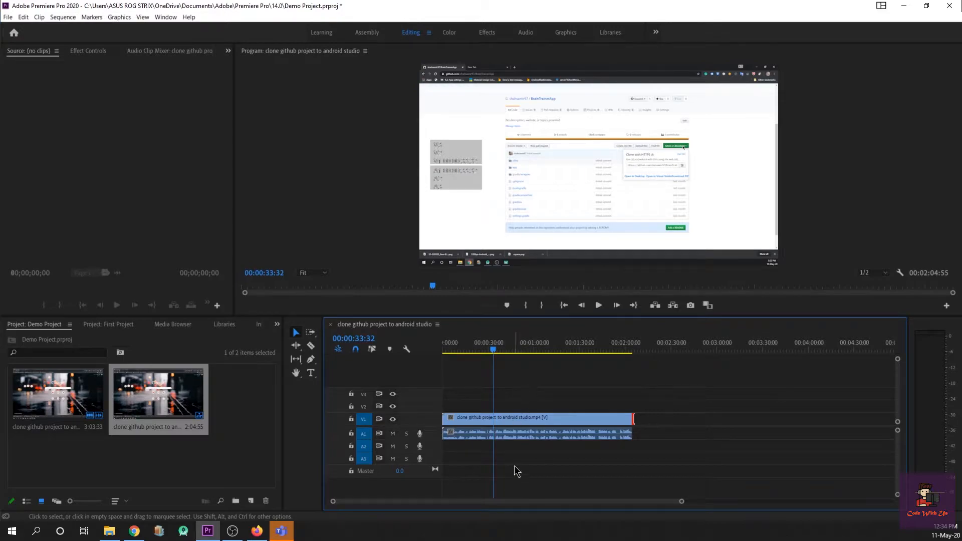
pyautogui.click(520, 433)
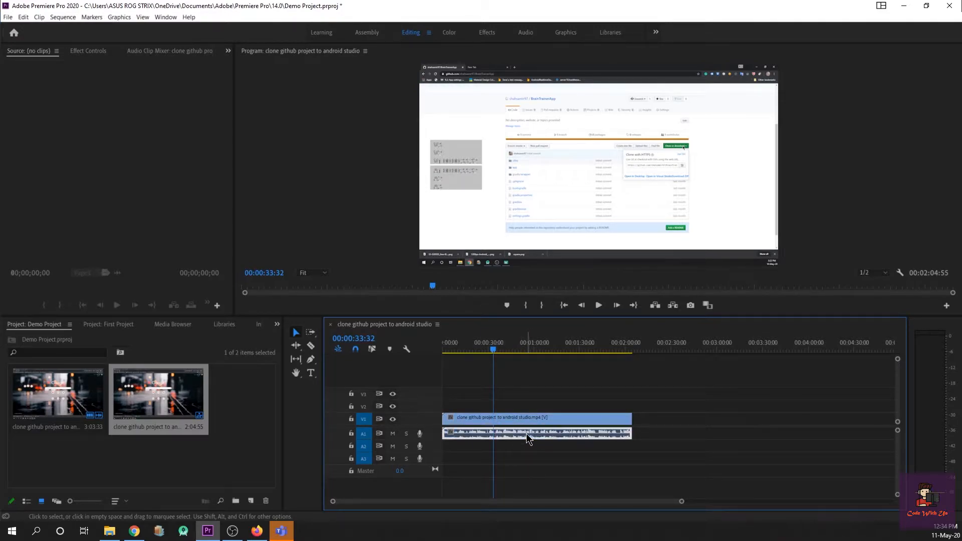
pyautogui.click(531, 394)
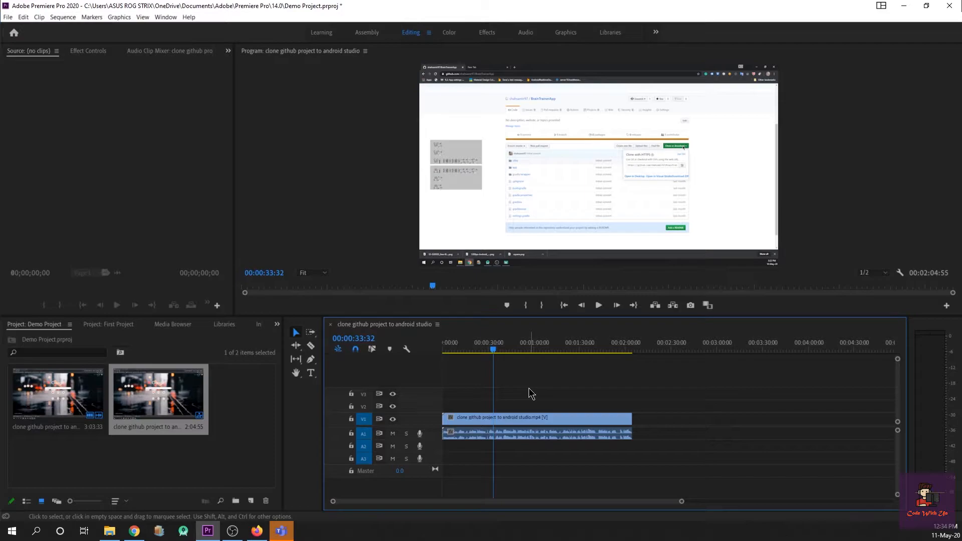
pyautogui.hotkey('ctrl', 'k')
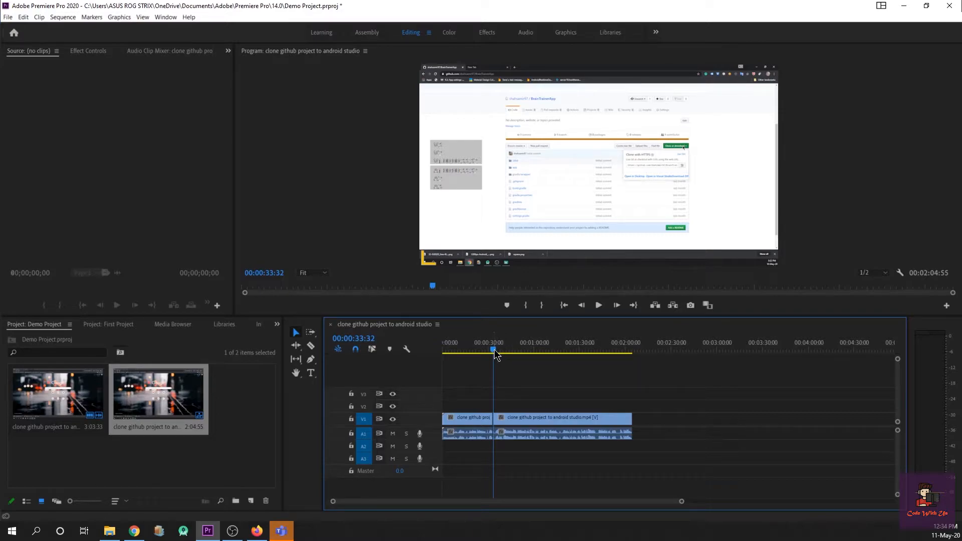
# - Check the separate video and audio segments on either side of the cut by selecting each one
pyautogui.moveTo(496, 350); pyautogui.dragTo(533, 351)
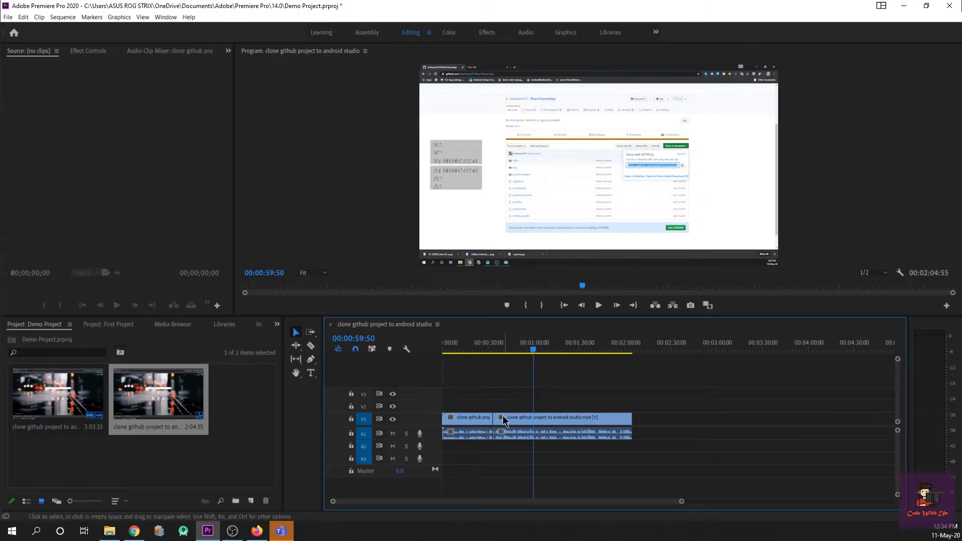
pyautogui.click(486, 424)
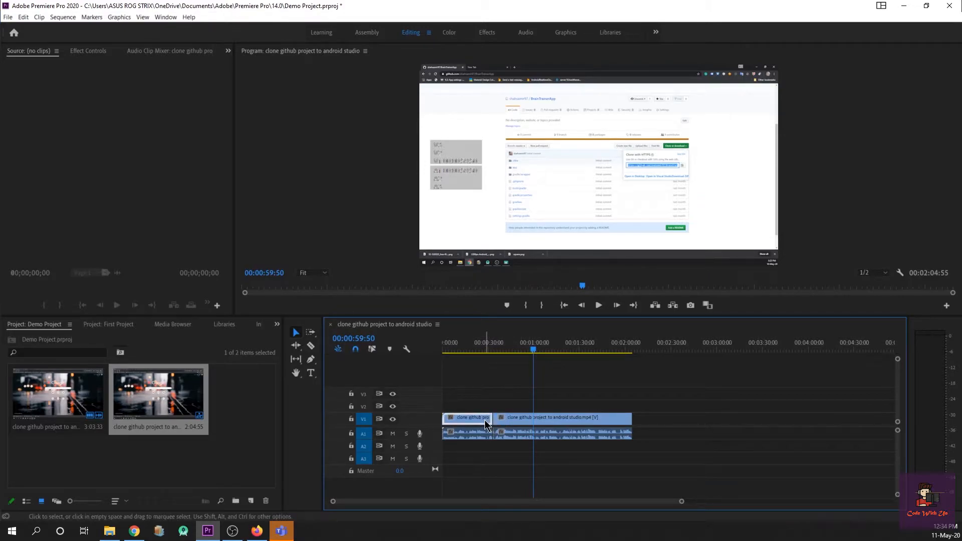
pyautogui.click(495, 394)
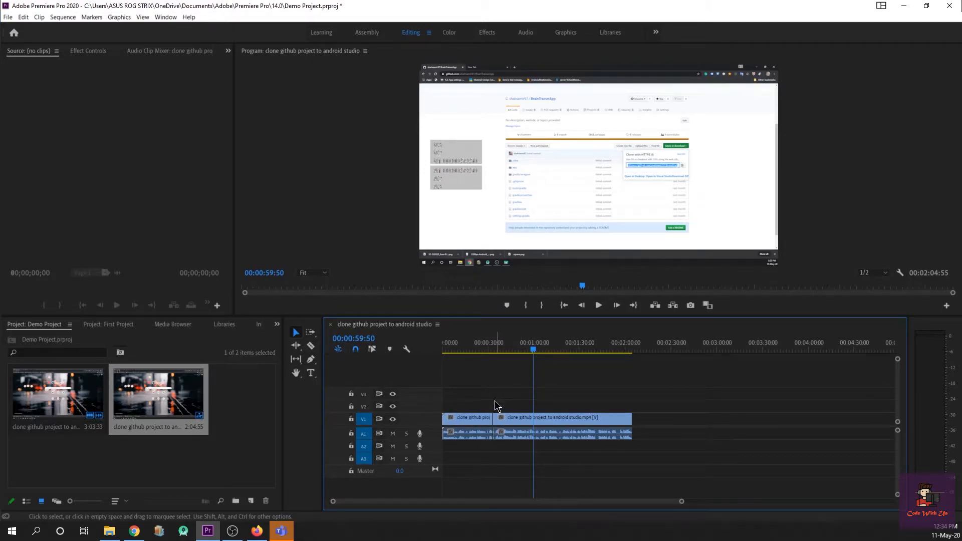
pyautogui.click(483, 420)
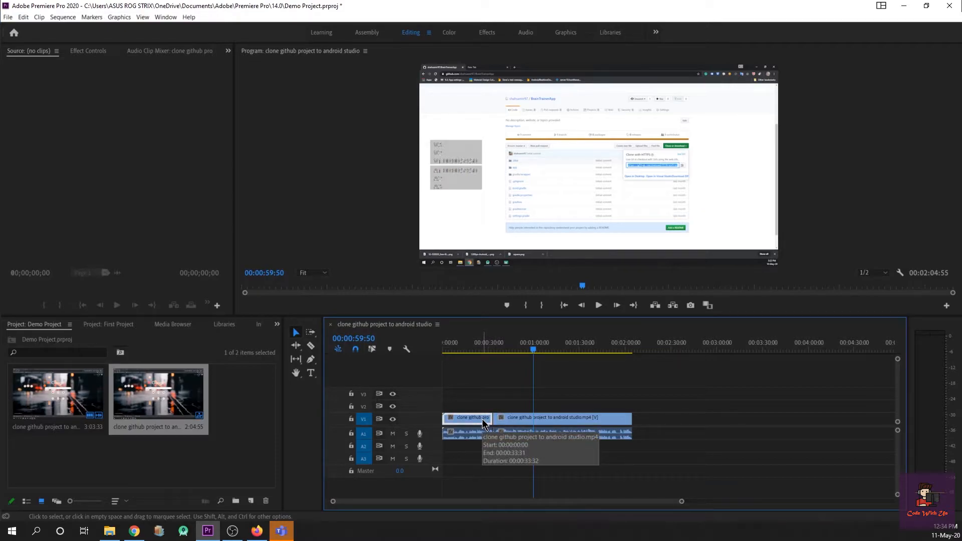
pyautogui.click(573, 418)
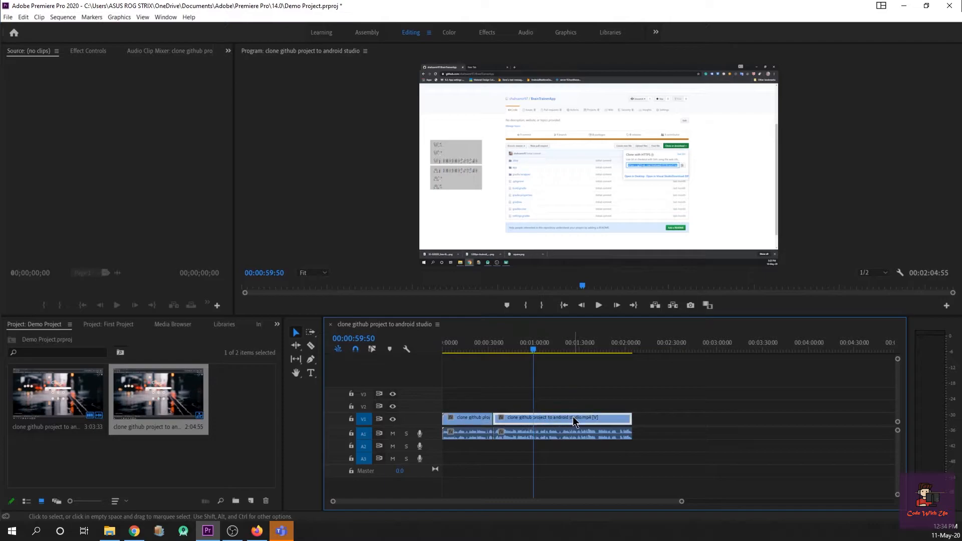
pyautogui.click(484, 421)
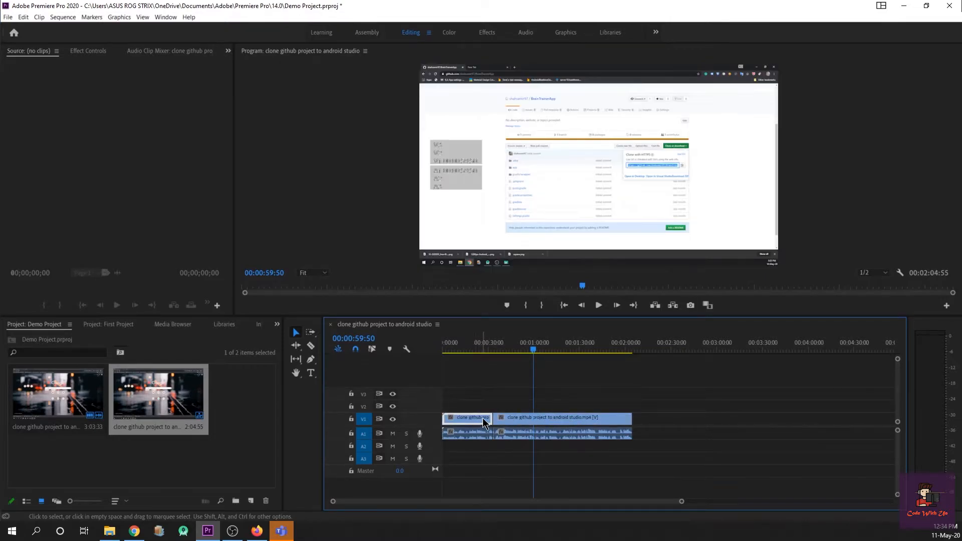
pyautogui.click(534, 416)
pyautogui.click(485, 420)
pyautogui.click(526, 422)
pyautogui.click(487, 434)
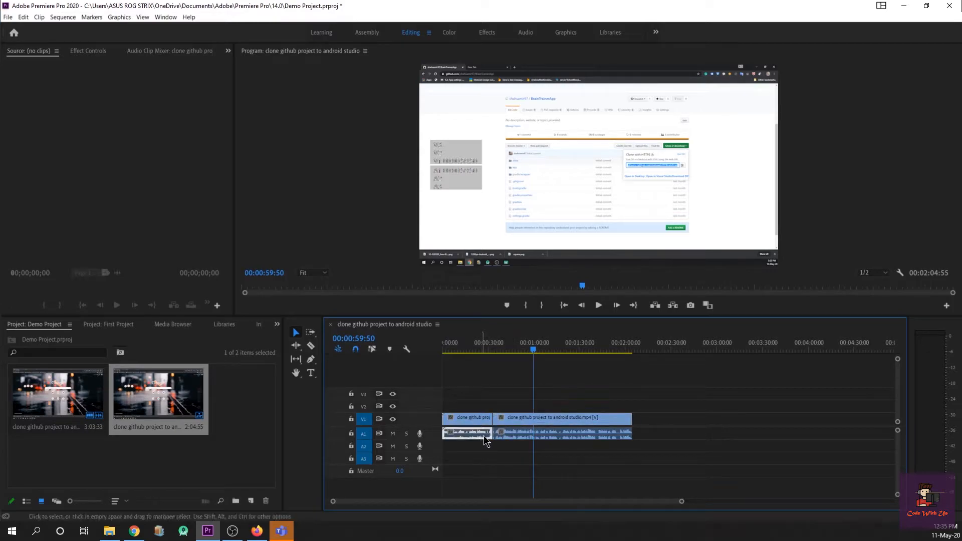
pyautogui.click(516, 435)
pyautogui.click(527, 408)
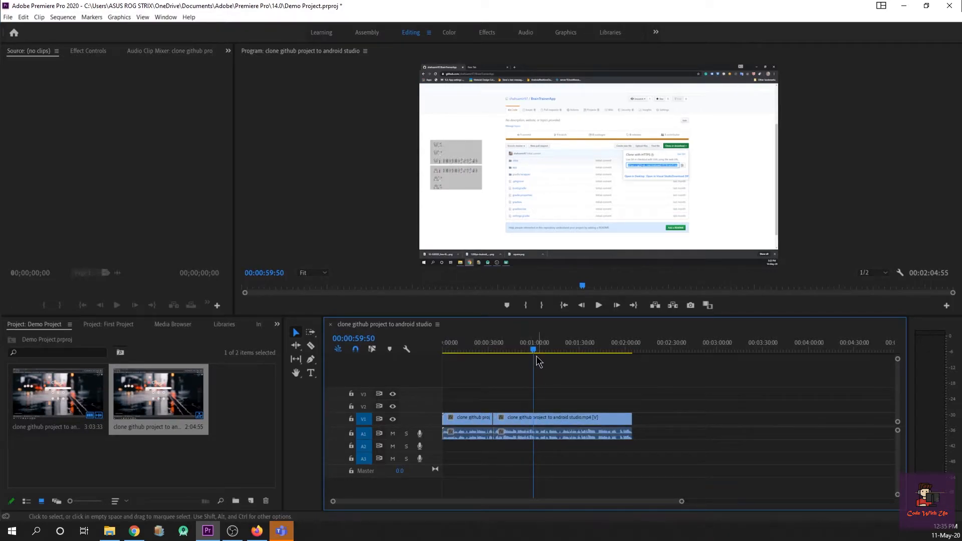
# - Split the second video and audio segments at about 00:00:57:52
pyautogui.moveTo(534, 350); pyautogui.dragTo(532, 351)
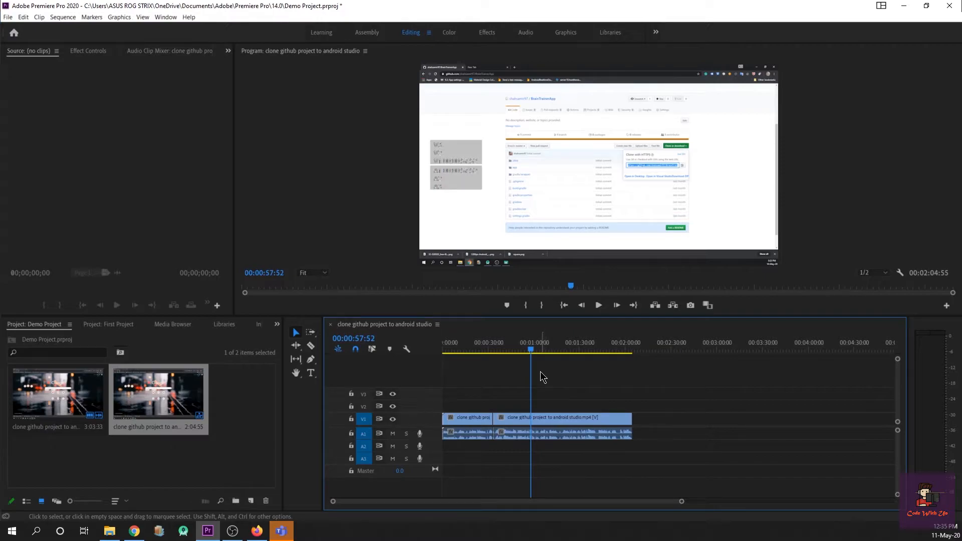
pyautogui.hotkey('ctrl', 'k')
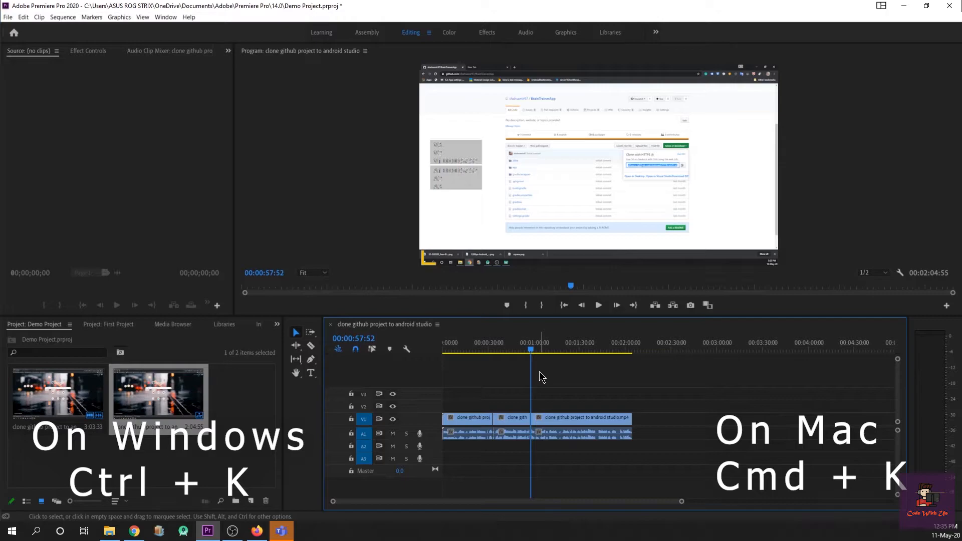
pyautogui.moveTo(532, 351); pyautogui.dragTo(543, 349)
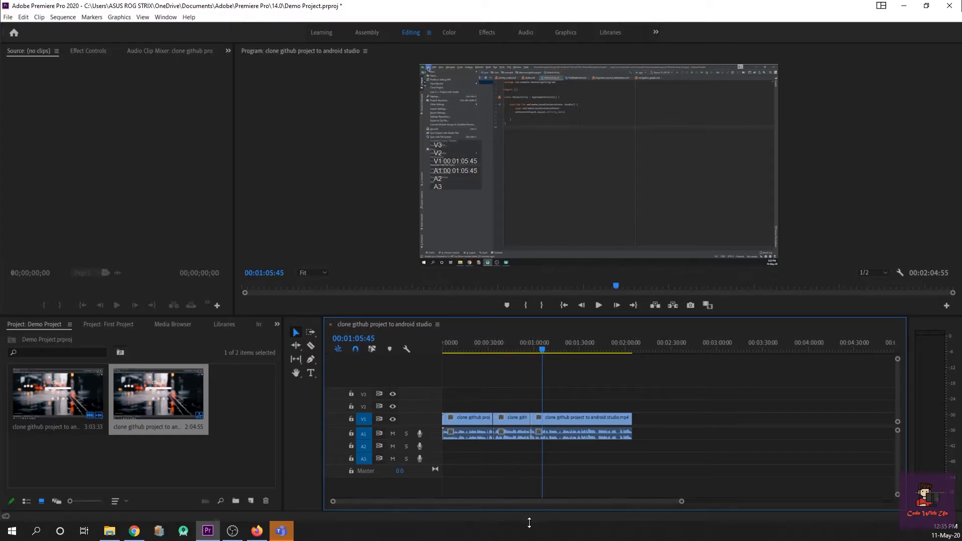
# - Delete the middle video segment together with its audio, between 00:00:33:32 and 00:00:57:52
pyautogui.click(516, 423)
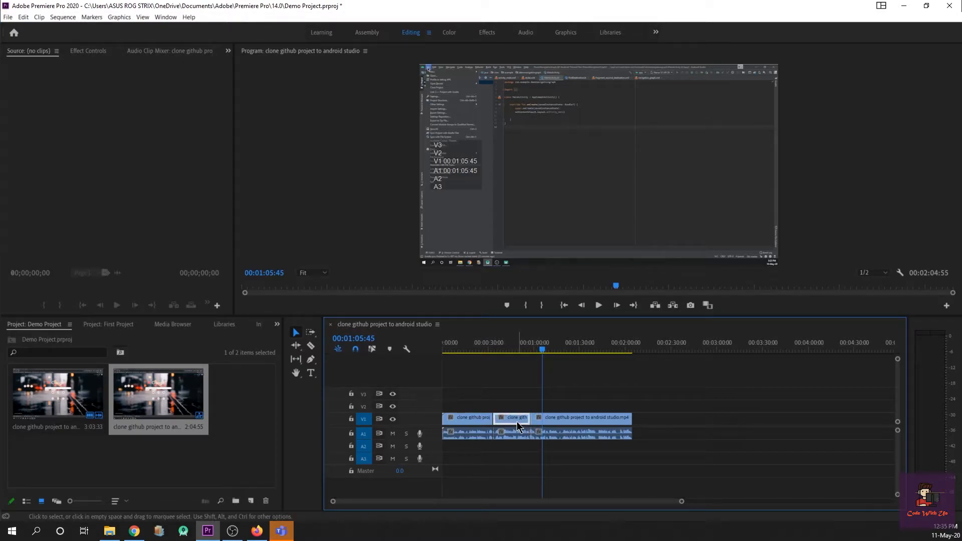
pyautogui.click(517, 436)
pyautogui.click(516, 394)
pyautogui.click(509, 420)
pyautogui.click(508, 435)
pyautogui.click(501, 404)
pyautogui.keyDown('shift'); pyautogui.click(508, 423); pyautogui.keyUp('shift')
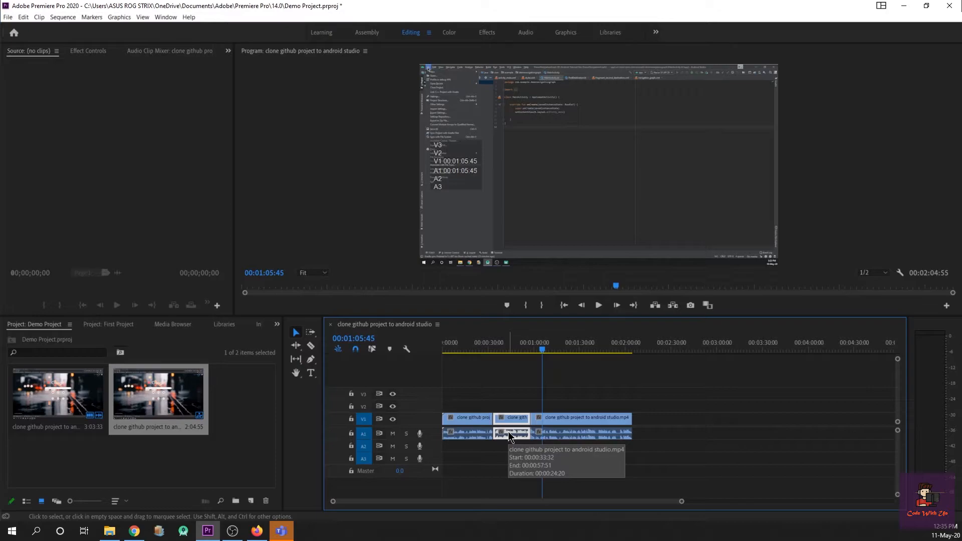
pyautogui.press('Delete')
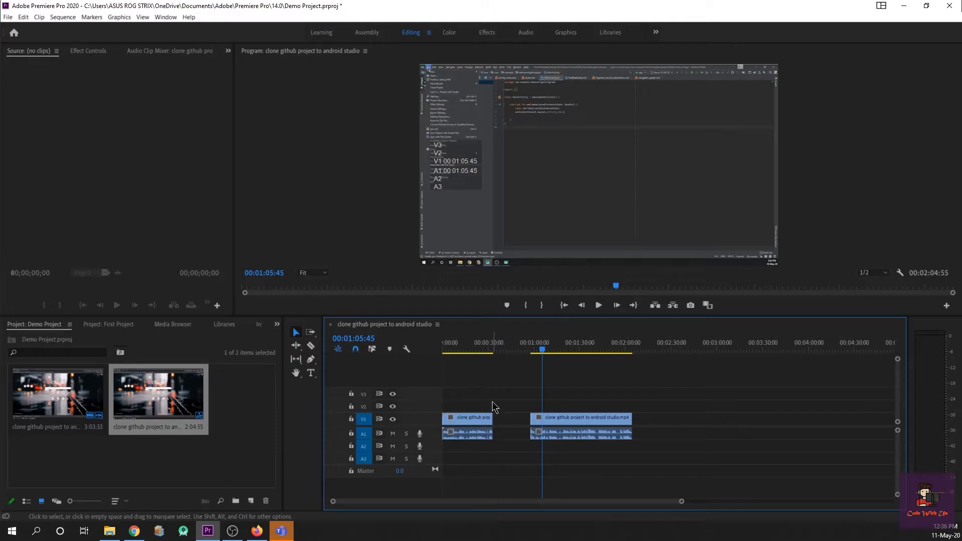
pyautogui.click(562, 418)
pyautogui.click(563, 432)
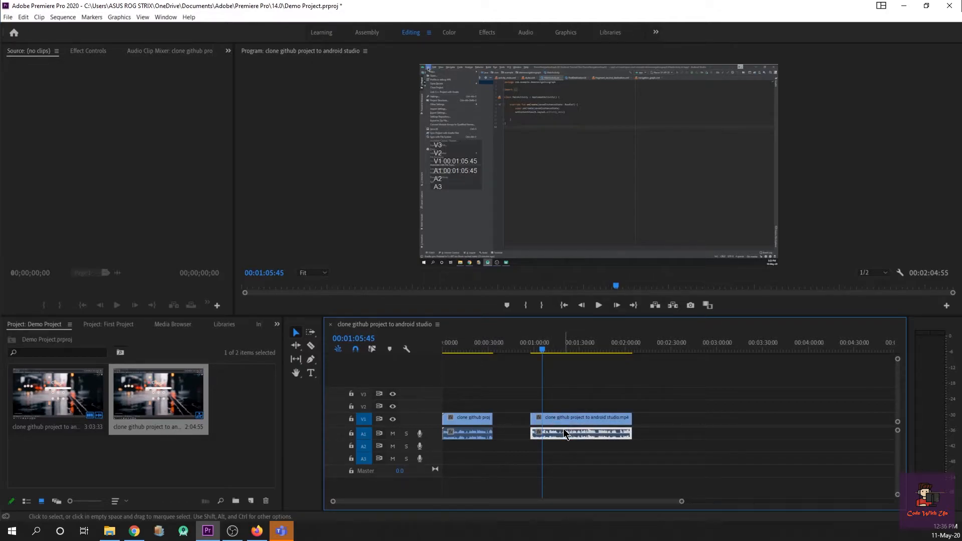
pyautogui.click(473, 418)
pyautogui.click(476, 434)
pyautogui.click(587, 474)
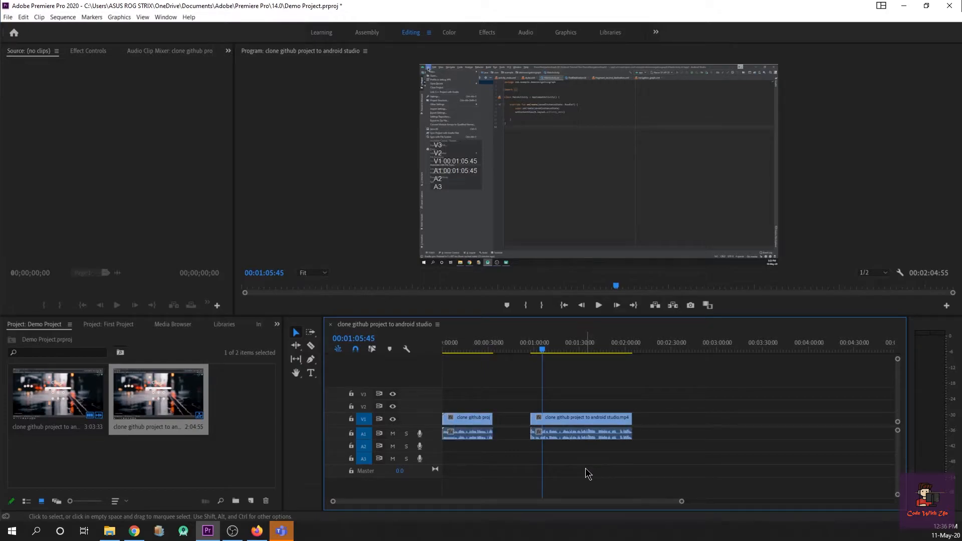
# - Close the gap by moving the last video and audio segments together against the end of the first segments
pyautogui.keyDown('shift'); pyautogui.click(573, 418); pyautogui.keyUp('shift')
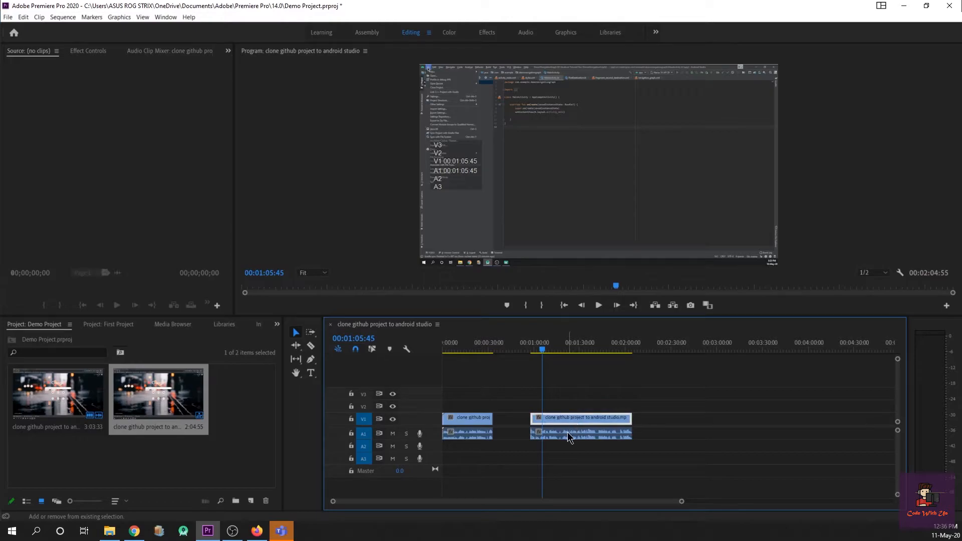
pyautogui.keyDown('shift'); pyautogui.click(567, 433); pyautogui.keyUp('shift')
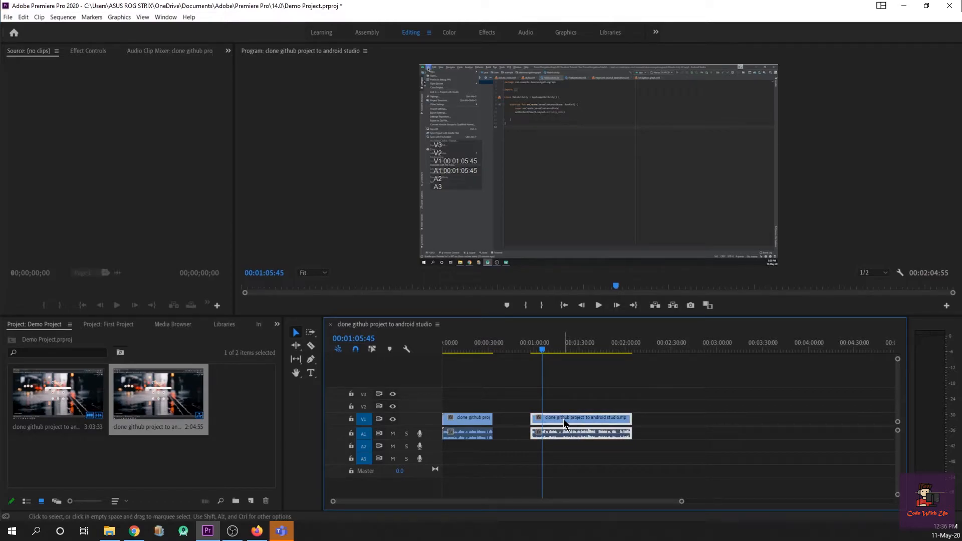
pyautogui.moveTo(561, 419); pyautogui.dragTo(529, 429)
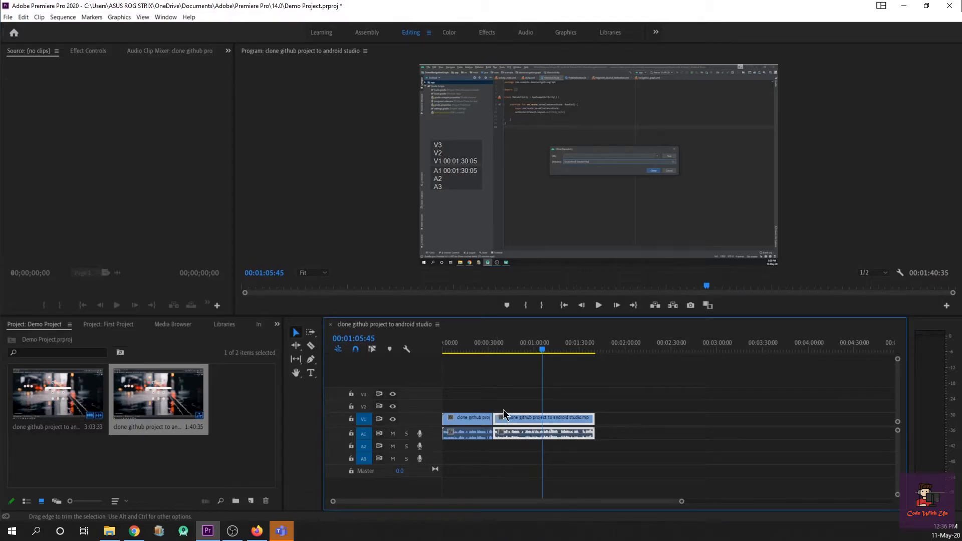
# - Play the sequence from about 00:00:28:36 across the join between the two segments to preview the cut
pyautogui.moveTo(543, 351); pyautogui.dragTo(489, 377)
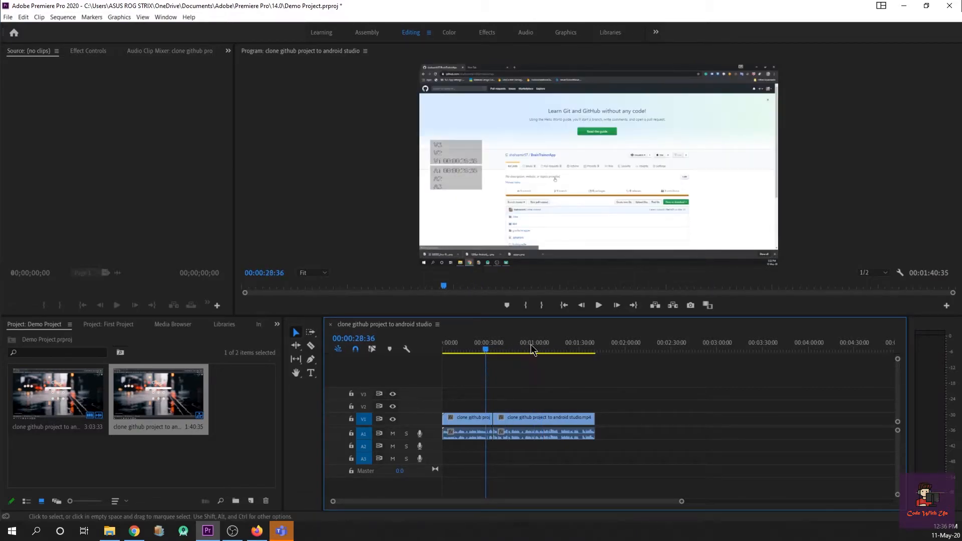
pyautogui.click(599, 305)
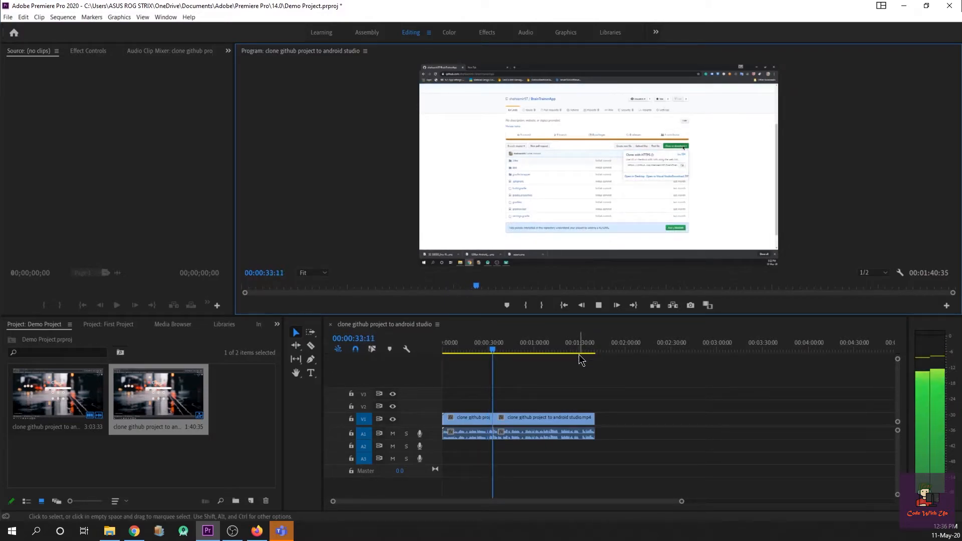
pyautogui.click(600, 305)
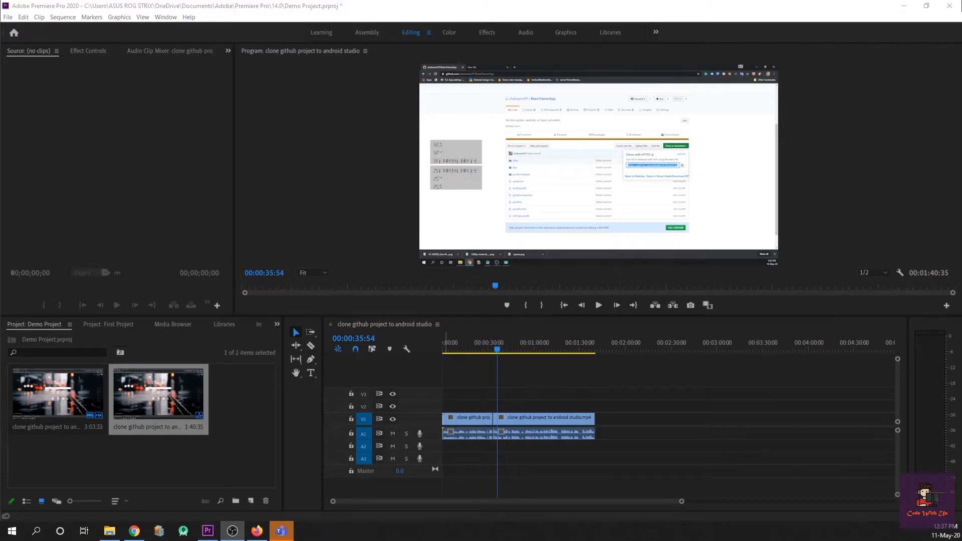
pyautogui.click(473, 417)
pyautogui.click(516, 420)
pyautogui.click(519, 432)
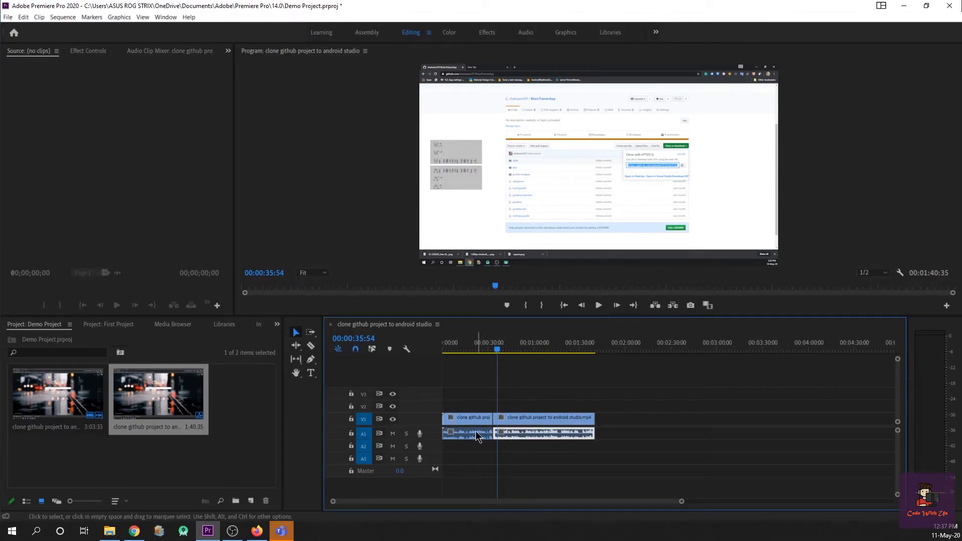
pyautogui.click(477, 431)
pyautogui.click(482, 419)
pyautogui.click(500, 420)
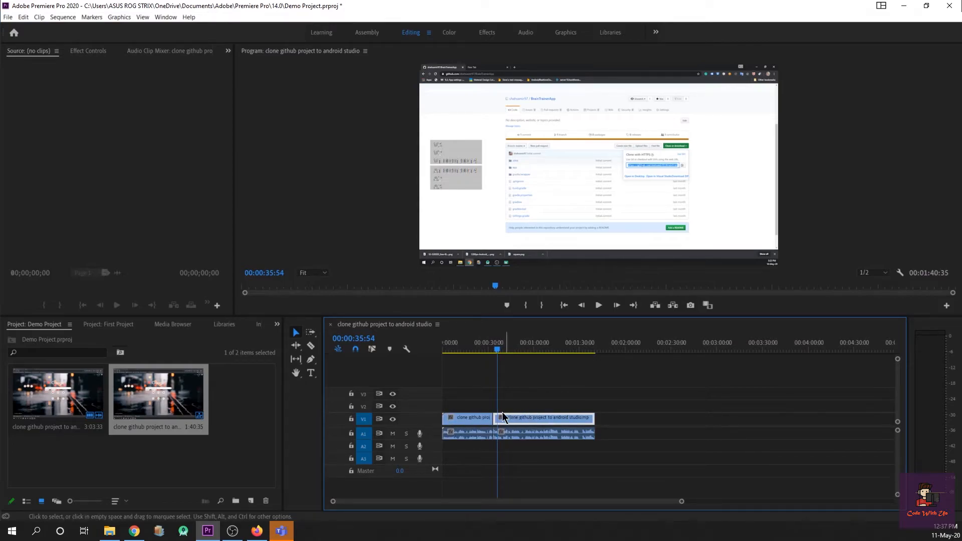
pyautogui.click(476, 421)
pyautogui.click(519, 419)
pyautogui.click(478, 420)
pyautogui.click(513, 420)
pyautogui.click(485, 394)
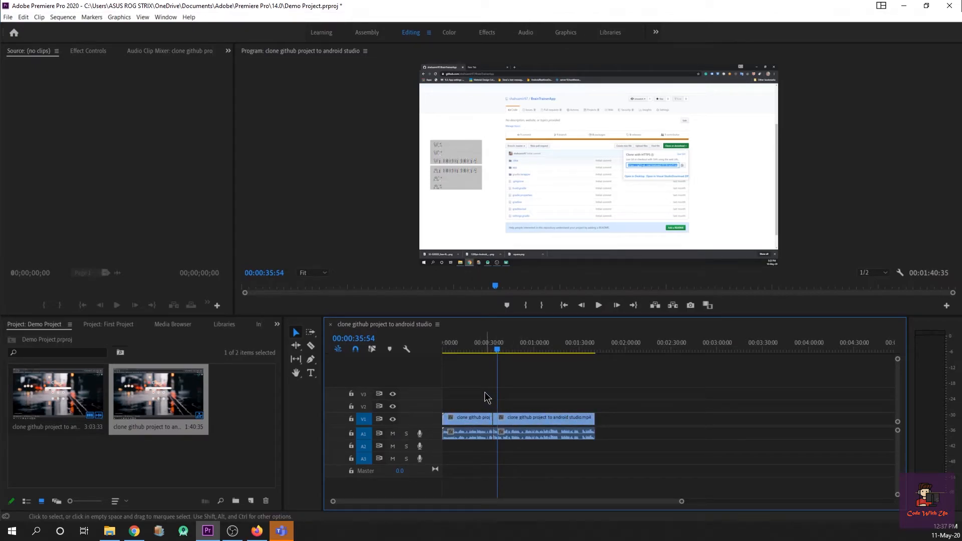
# - Nest the two video segments on track V1 into a single sequence, keeping the name Nested Sequence 01
pyautogui.keyDown('shift'); pyautogui.click(483, 421); pyautogui.keyUp('shift')
pyautogui.keyDown('shift'); pyautogui.click(515, 420); pyautogui.keyUp('shift')
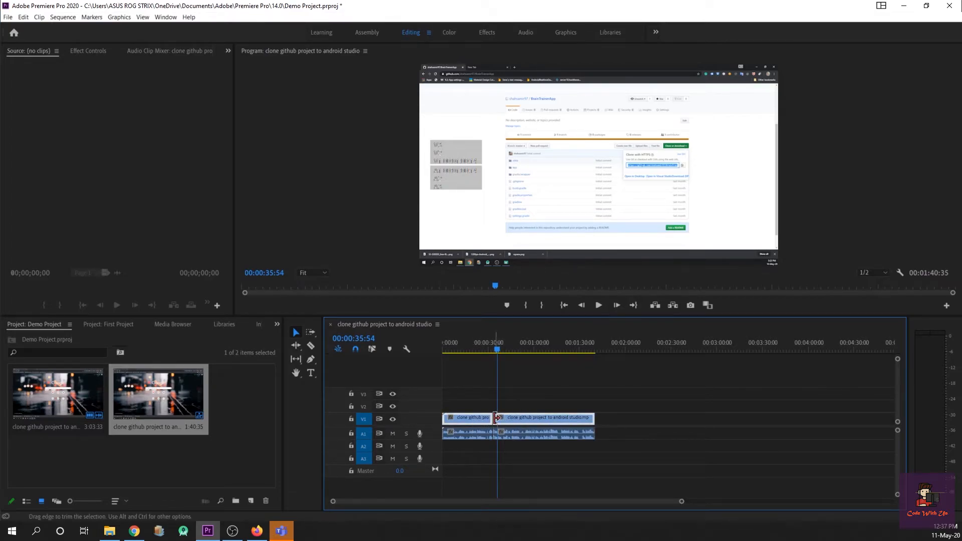
pyautogui.rightClick(491, 419)
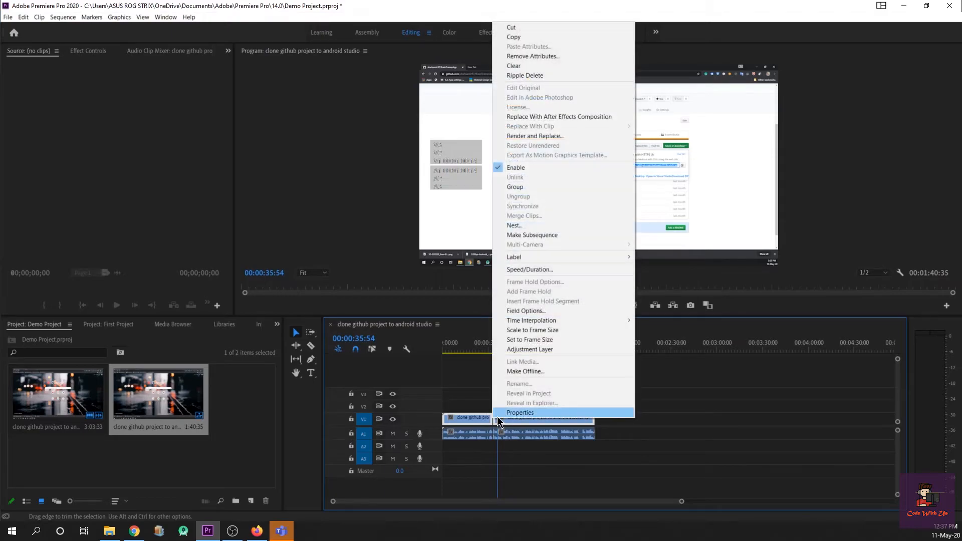
pyautogui.click(523, 225)
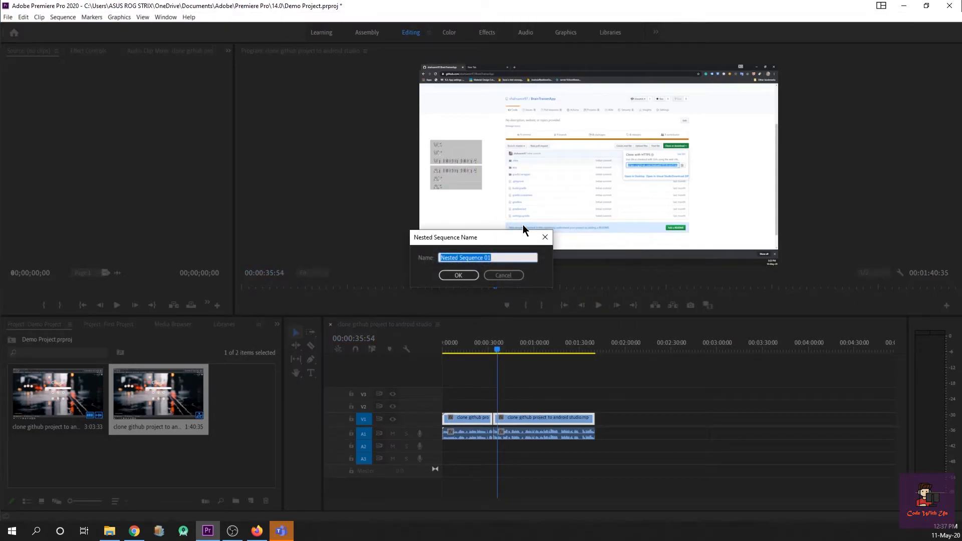
pyautogui.moveTo(506, 237); pyautogui.dragTo(434, 254)
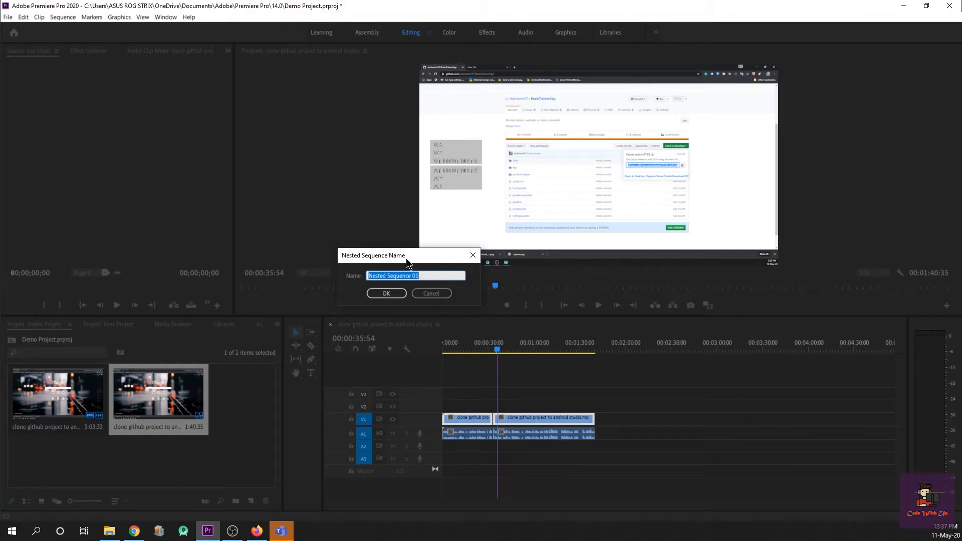
pyautogui.moveTo(413, 251); pyautogui.dragTo(418, 193)
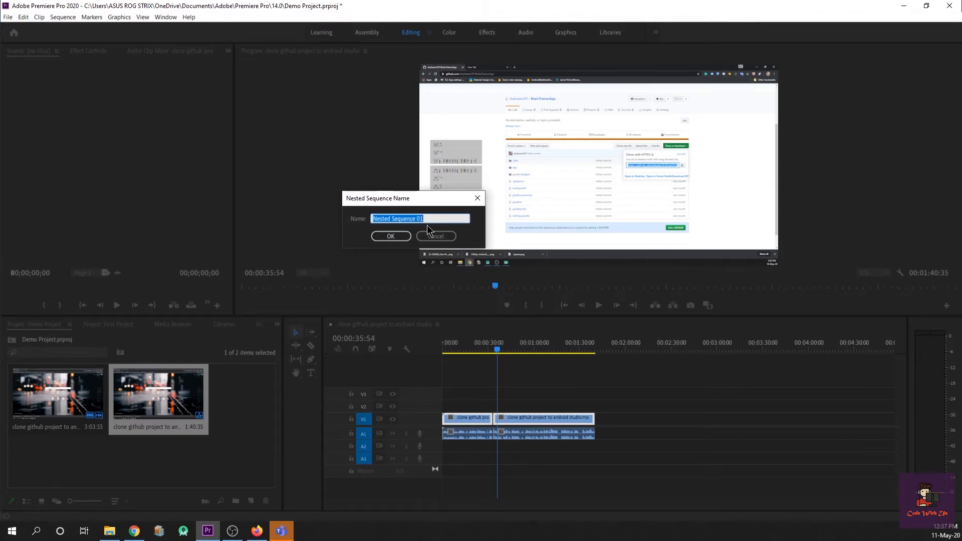
pyautogui.click(441, 221)
pyautogui.click(401, 236)
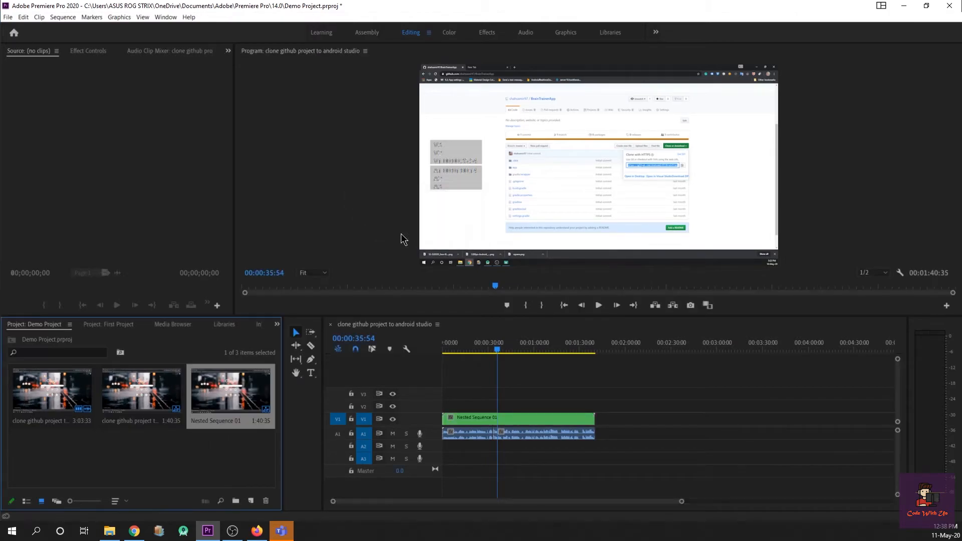
pyautogui.click(646, 411)
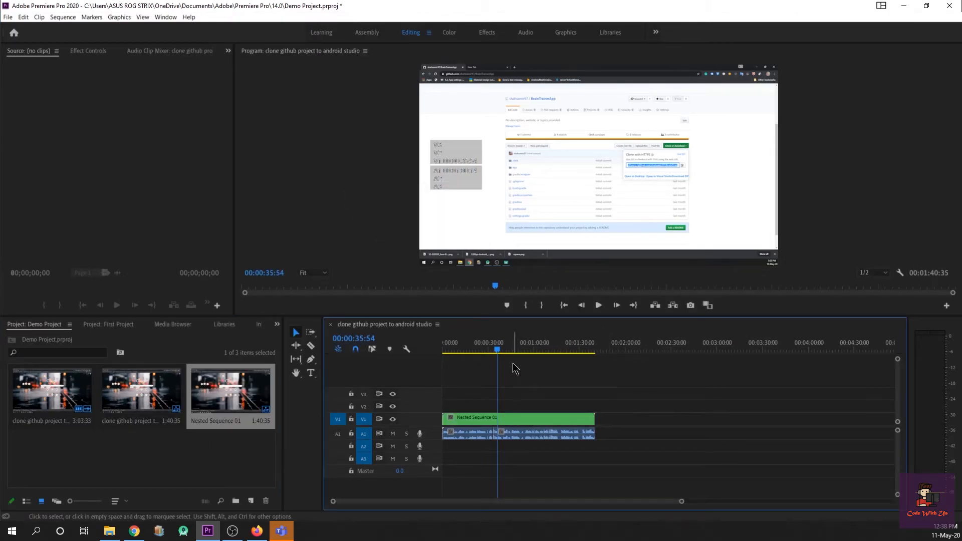
# - Move the playhead to 00:01:01:29 and open the nested video sequence in its own timeline
pyautogui.moveTo(497, 349); pyautogui.dragTo(538, 351)
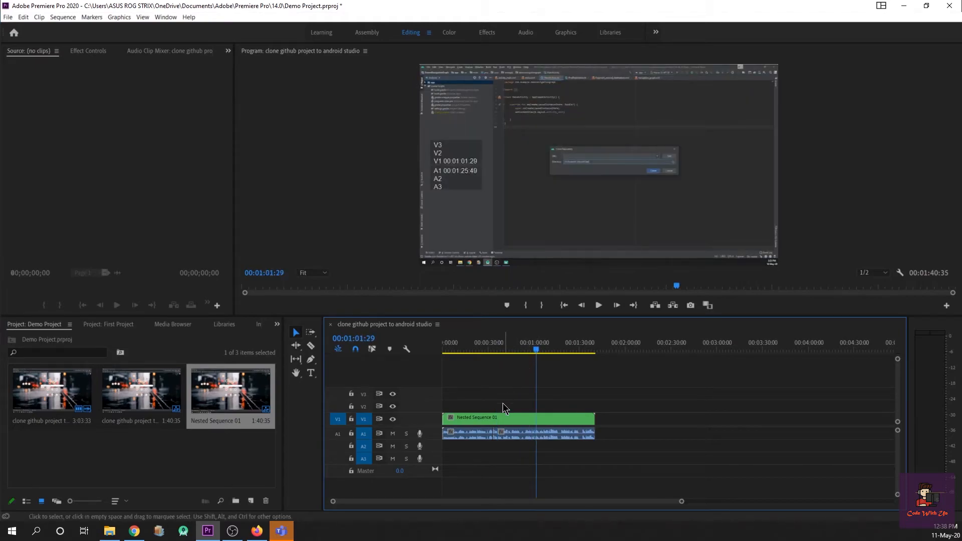
pyautogui.click(494, 424)
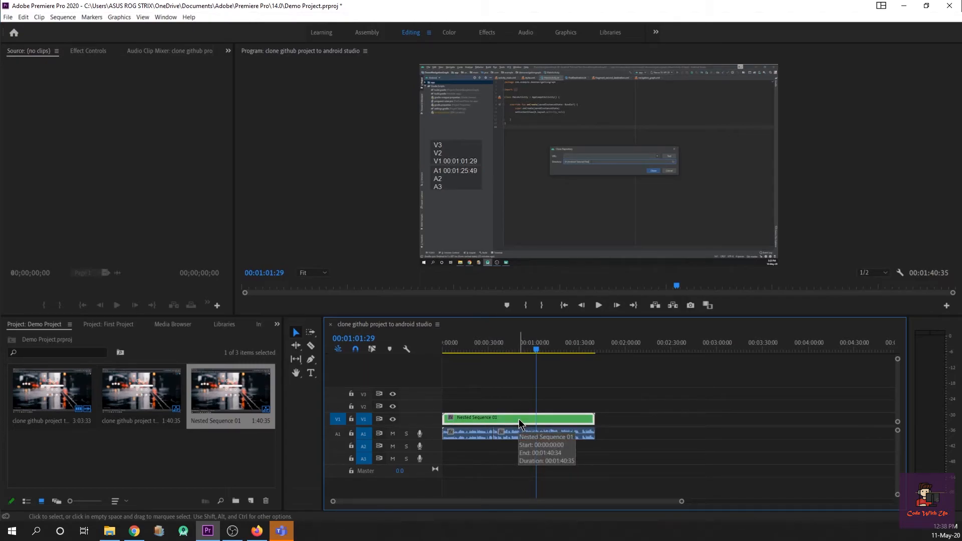
pyautogui.click(516, 393)
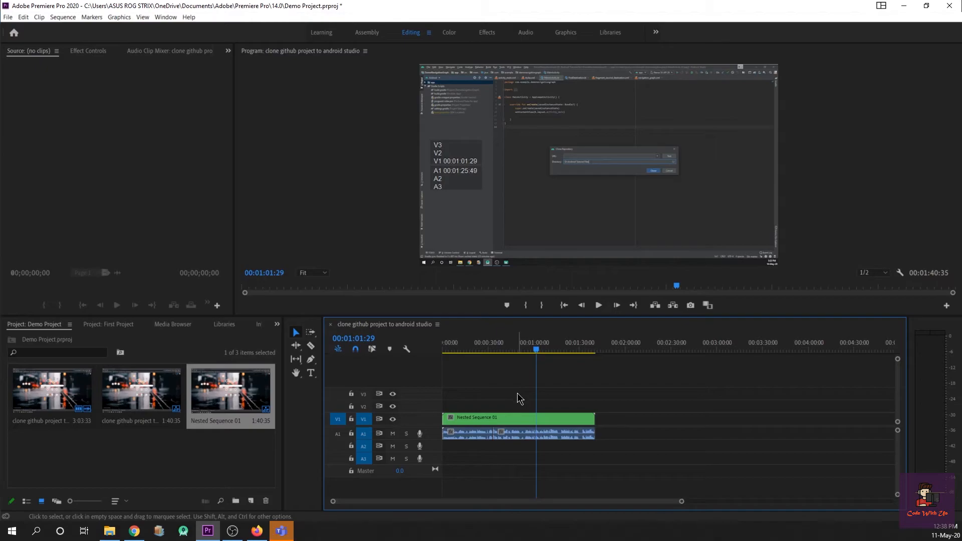
pyautogui.doubleClick(516, 419)
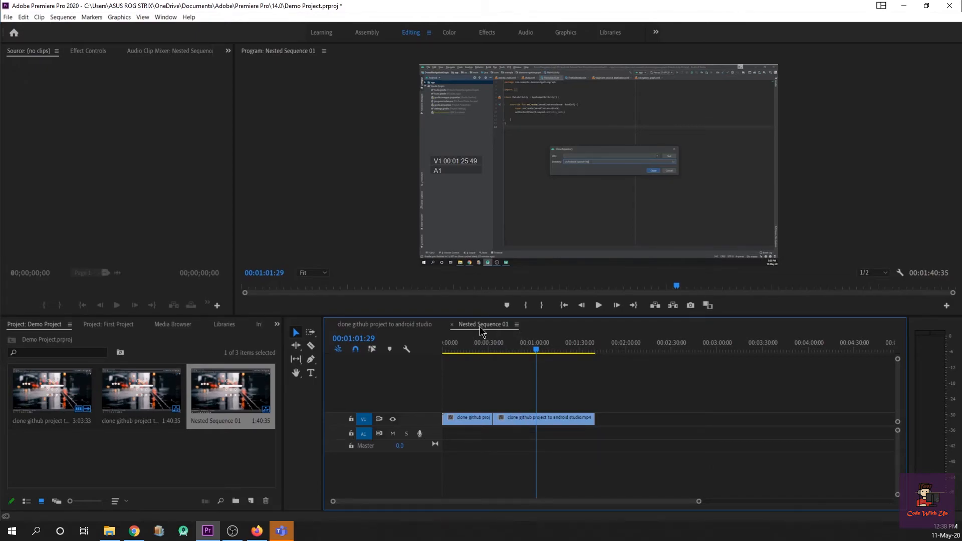
# - Examine the separate video segments inside Nested Sequence 01 by selecting each one in turn
pyautogui.click(472, 421)
pyautogui.click(491, 401)
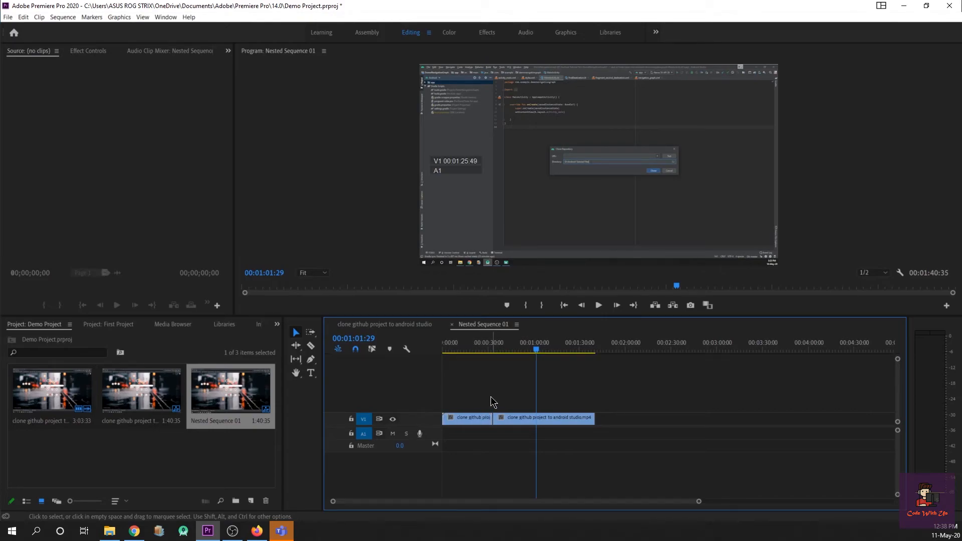
pyautogui.click(479, 420)
pyautogui.click(520, 423)
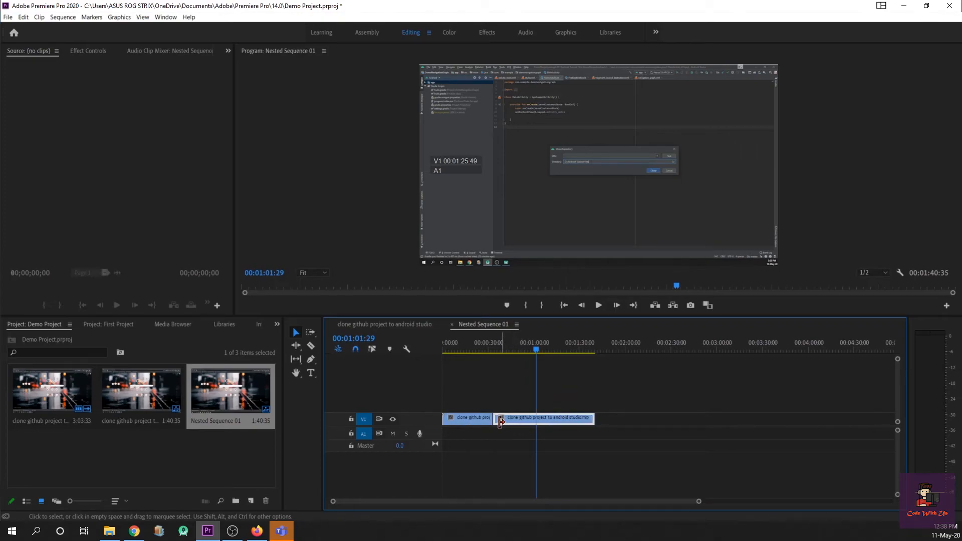
pyautogui.click(478, 421)
pyautogui.click(545, 419)
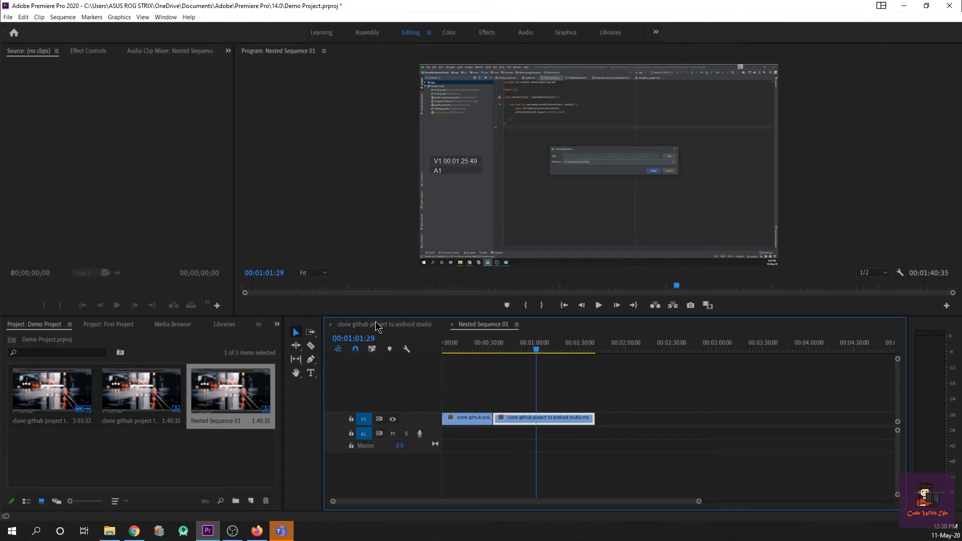
# - Compare the main sequence with Nested Sequence 01 by switching between their timelines, ending on the main sequence
pyautogui.click(398, 329)
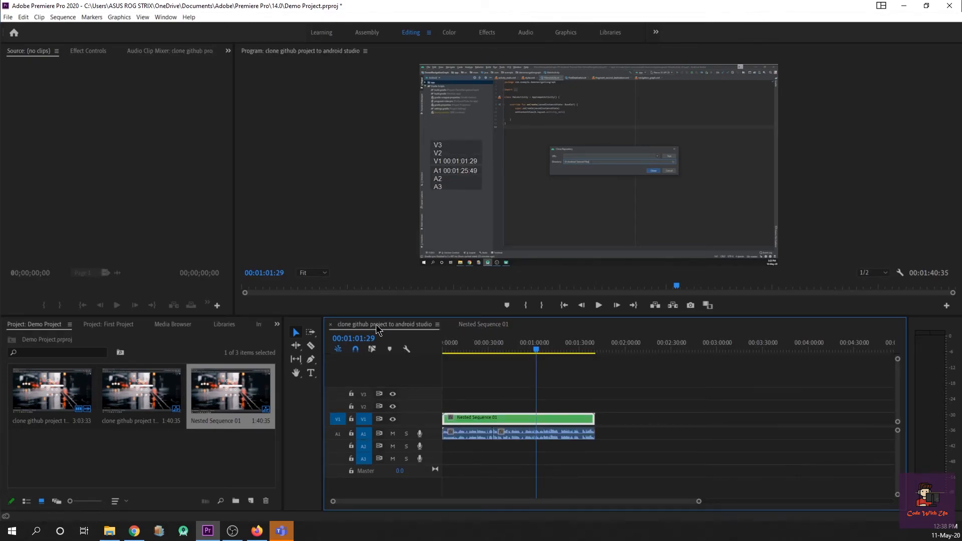
pyautogui.click(481, 325)
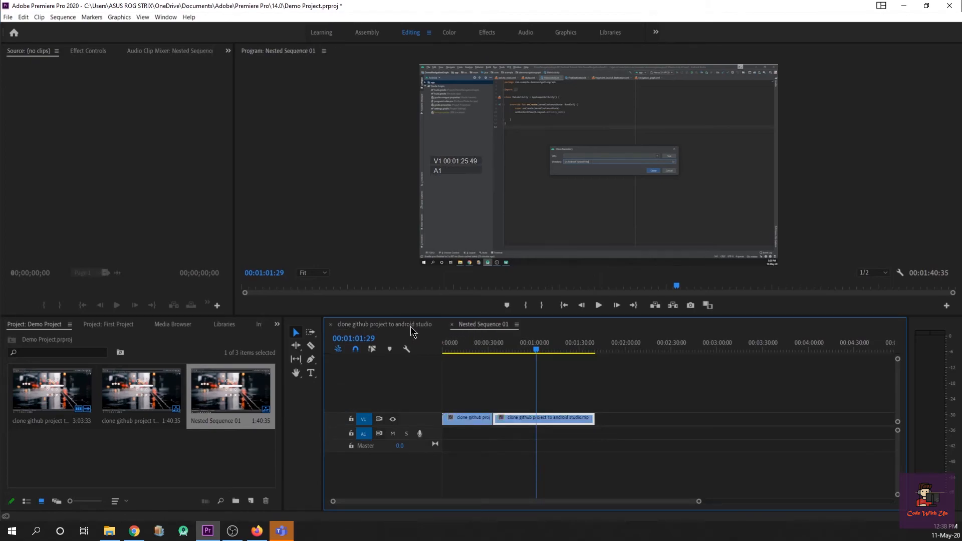
pyautogui.click(401, 326)
pyautogui.click(492, 324)
pyautogui.click(378, 324)
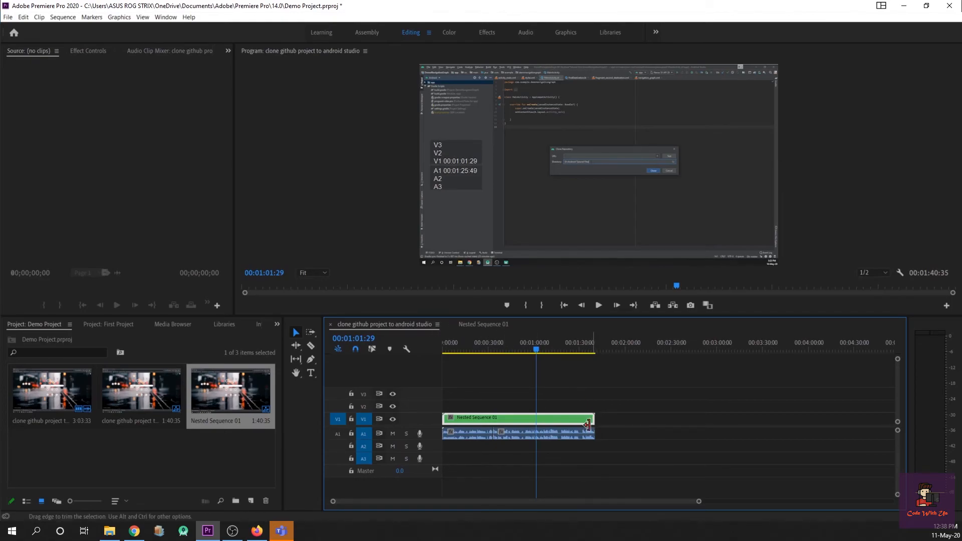
# - Nest the two audio segments on track A1 into a single sequence, keeping the name Nested Sequence 02
pyautogui.click(487, 437)
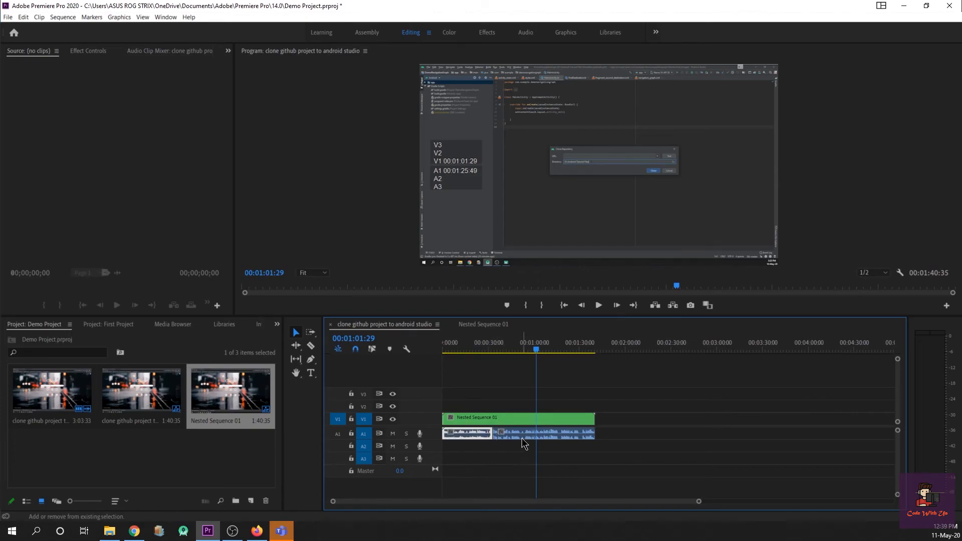
pyautogui.keyDown('shift'); pyautogui.click(525, 431); pyautogui.keyUp('shift')
pyautogui.rightClick(525, 431)
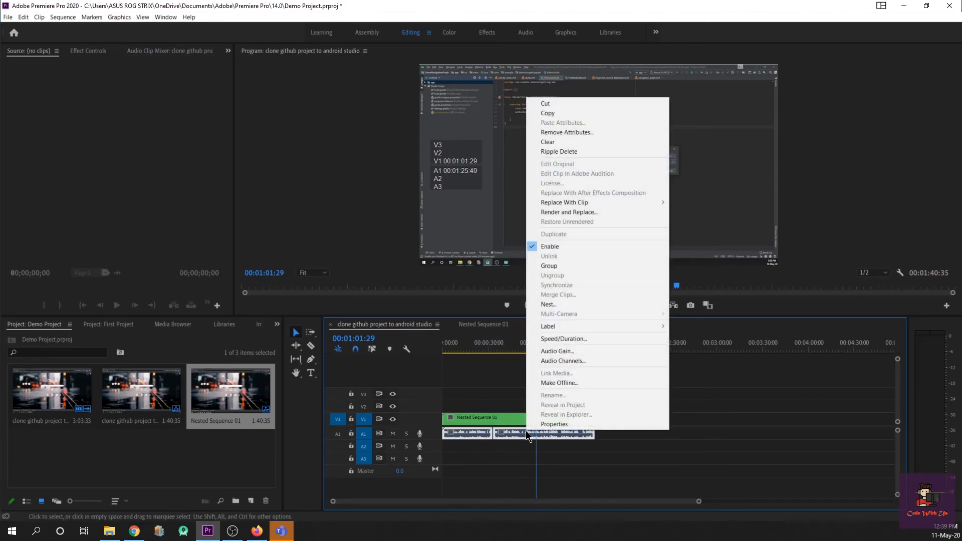
pyautogui.click(565, 305)
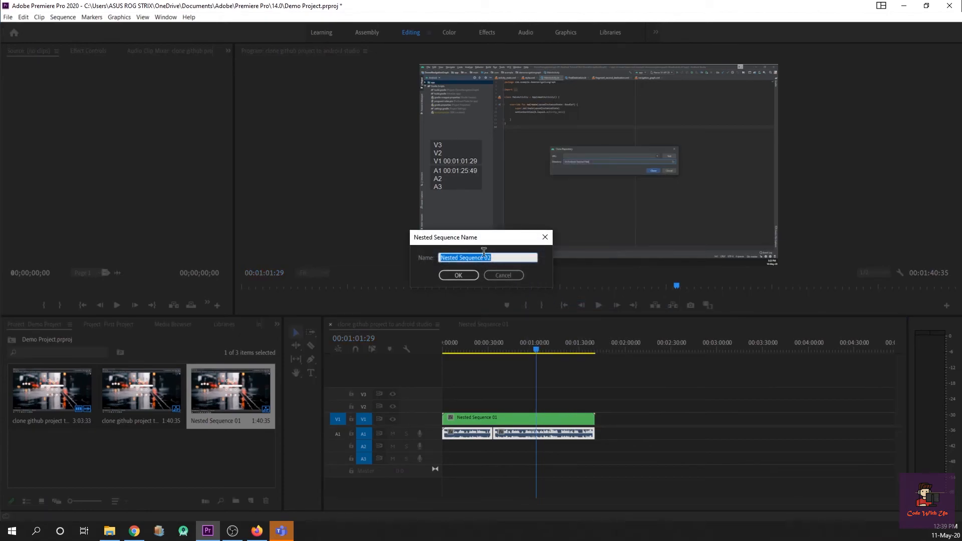
pyautogui.click(472, 277)
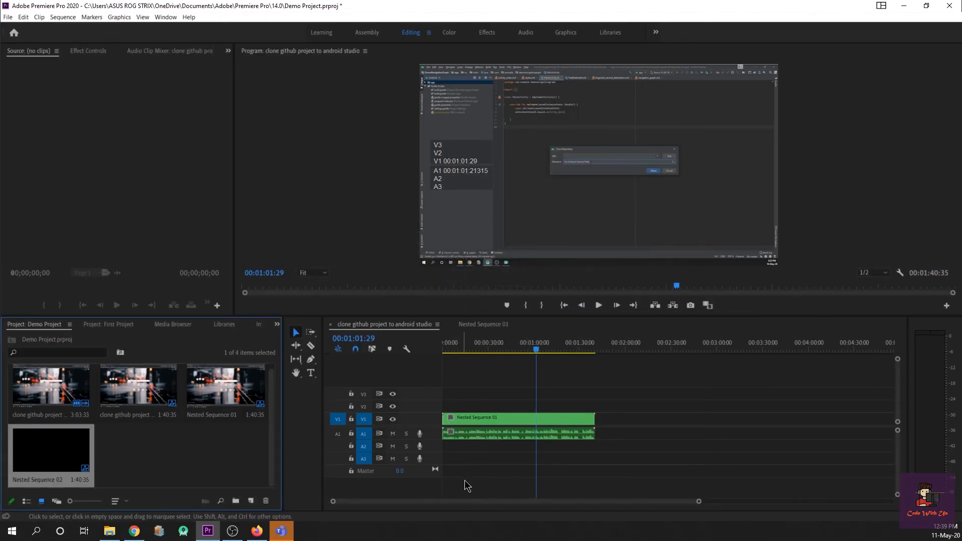
pyautogui.click(606, 451)
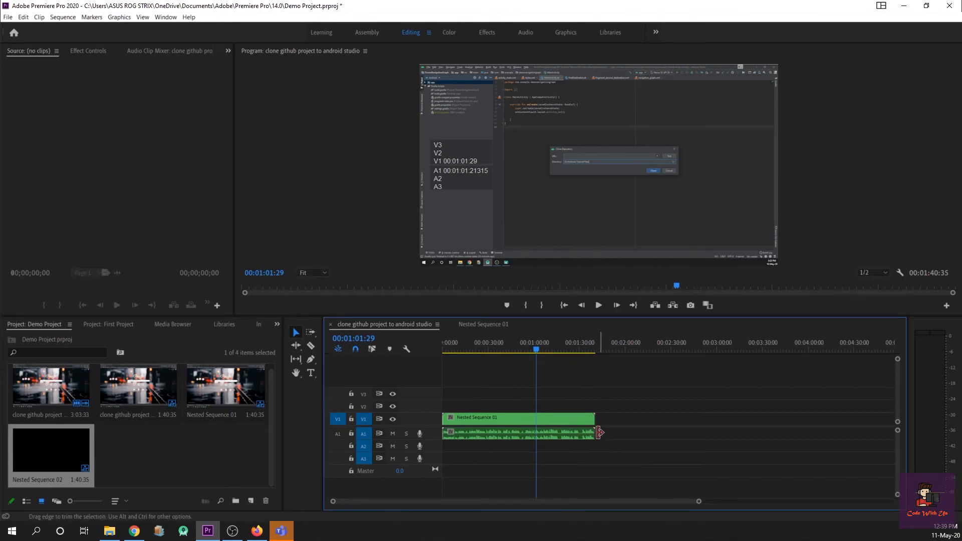
# - Open the nested audio sequence in its own timeline and compare its contents with Nested Sequence 01
pyautogui.doubleClick(510, 433)
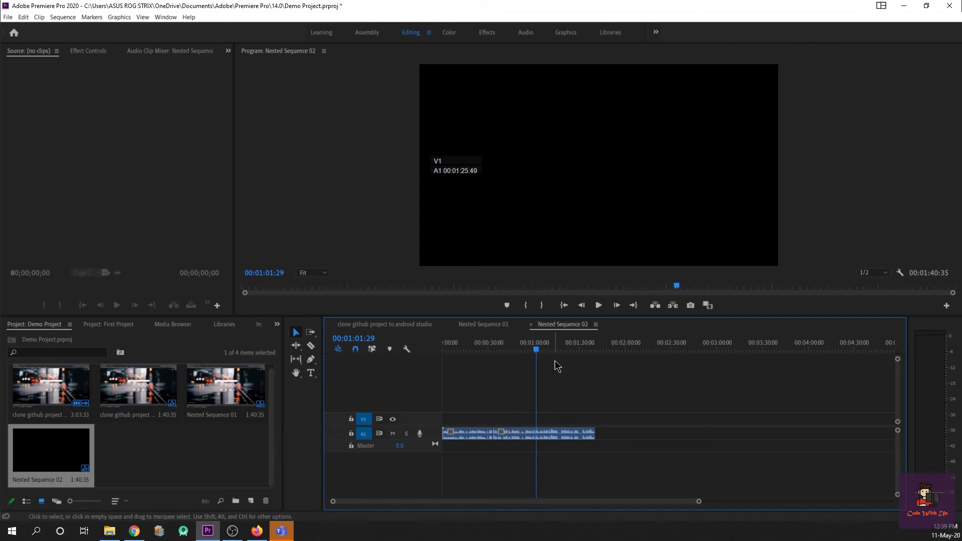
pyautogui.click(484, 326)
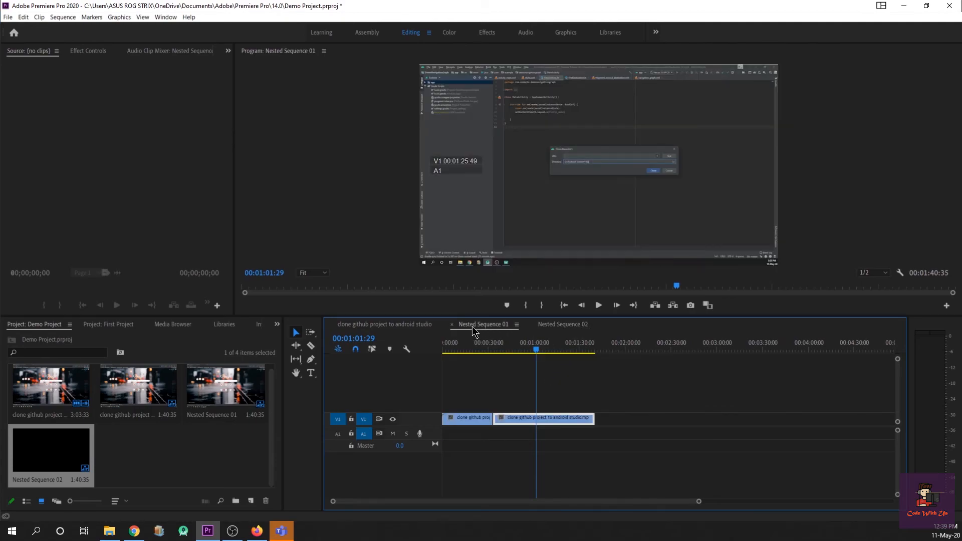
pyautogui.click(556, 327)
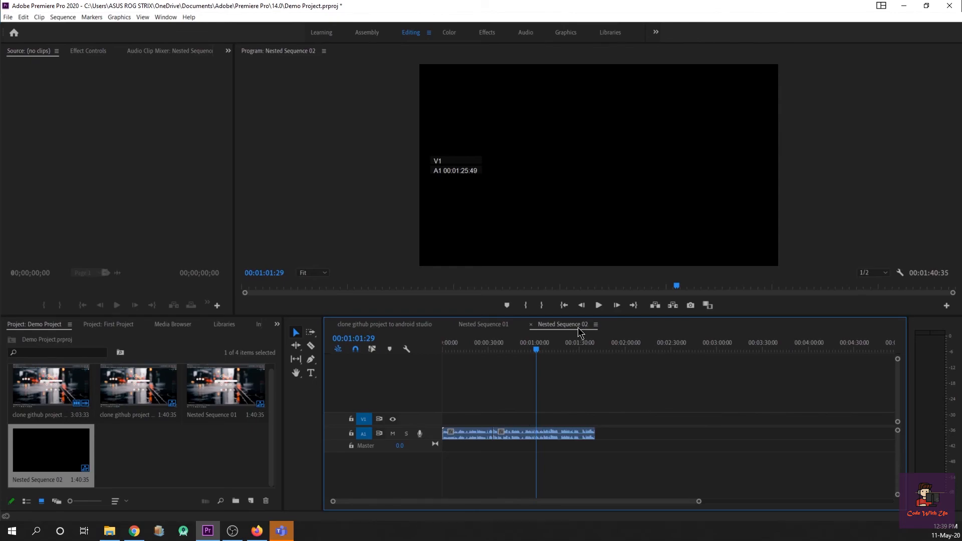
# - Close the Nested Sequence 01 and Nested Sequence 02 timelines to return to the main sequence
pyautogui.click(484, 326)
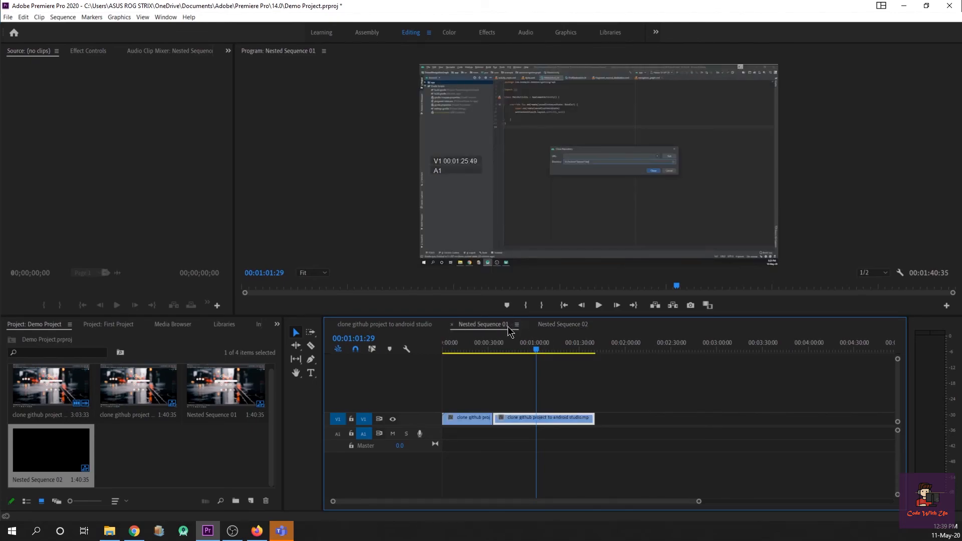
pyautogui.click(452, 324)
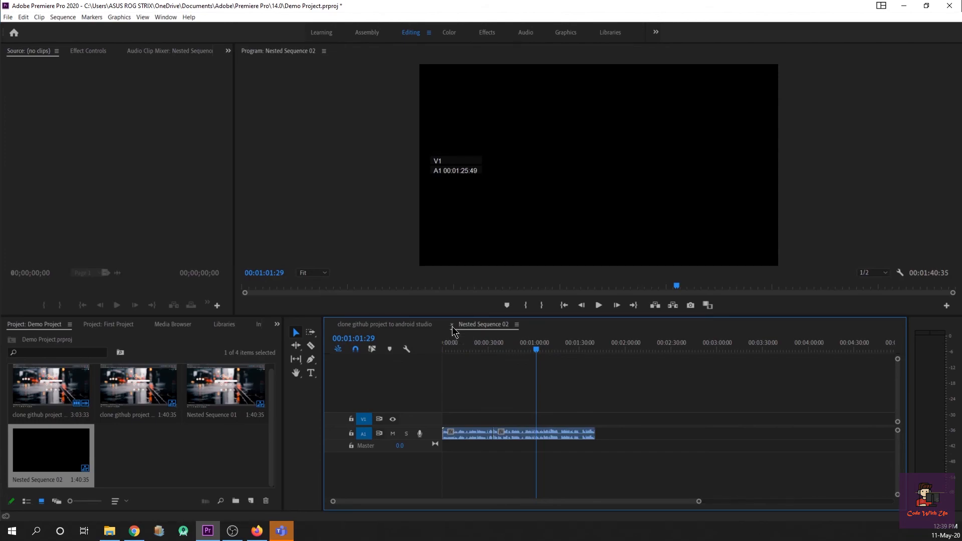
pyautogui.click(452, 324)
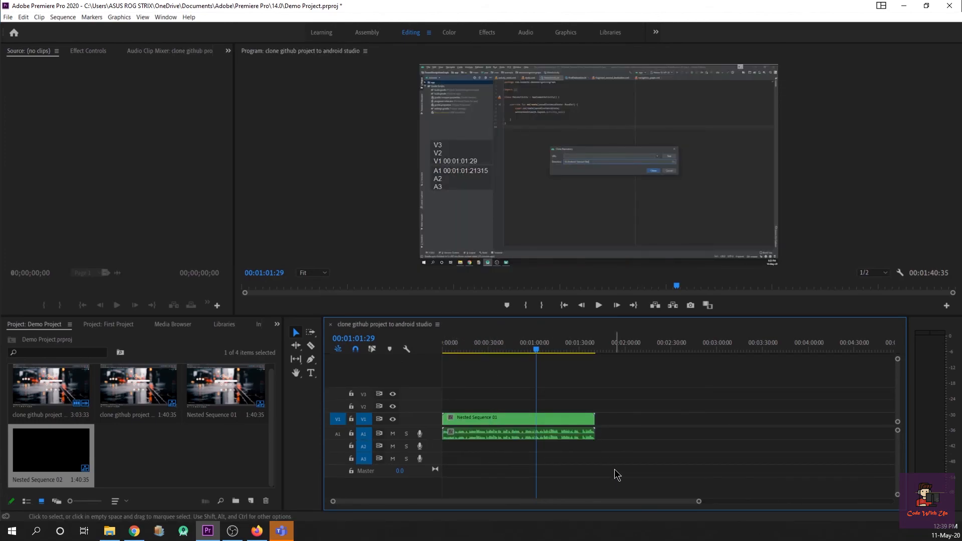